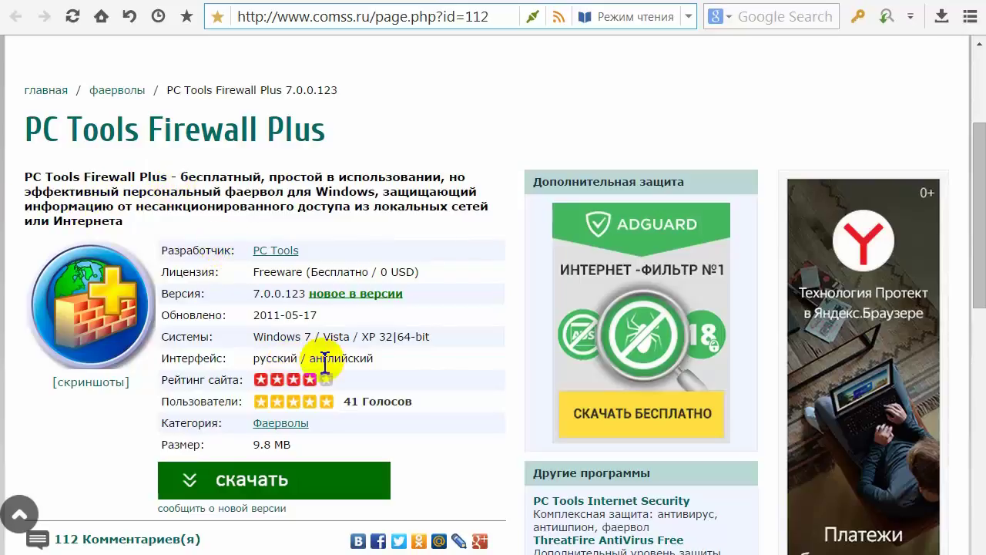
Check the update date of PC Tools Firewall Plus on its comss.ru page
click(277, 402)
click(298, 491)
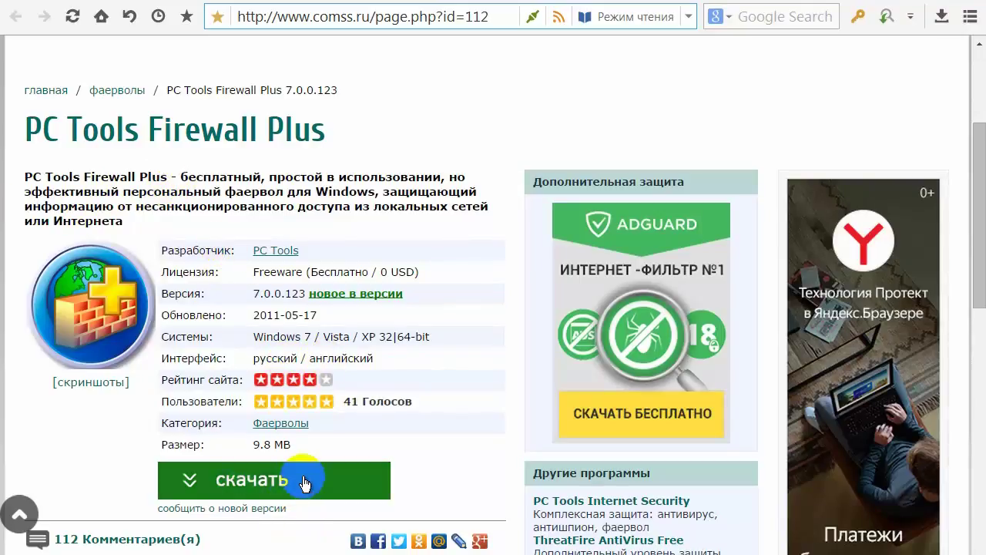
double_click(255, 314)
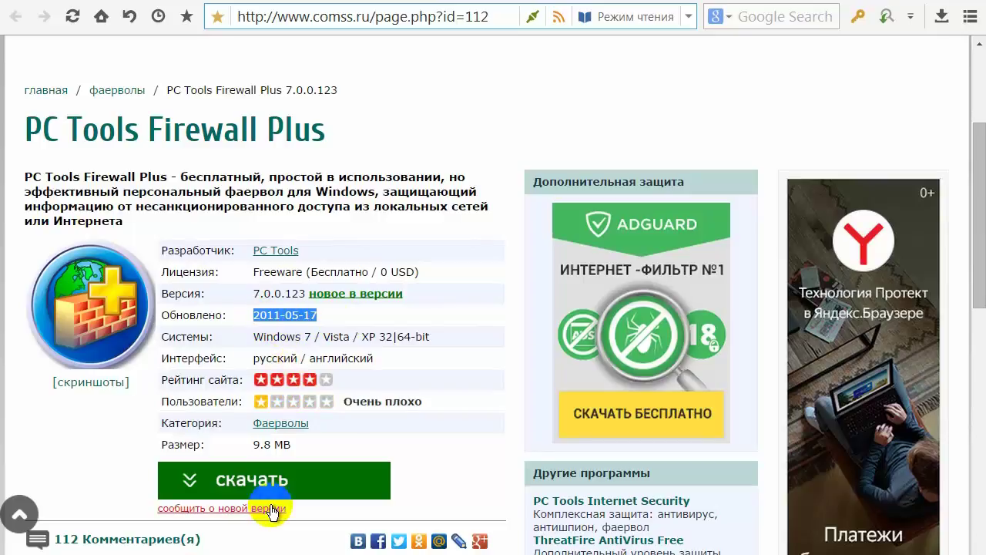
click(343, 316)
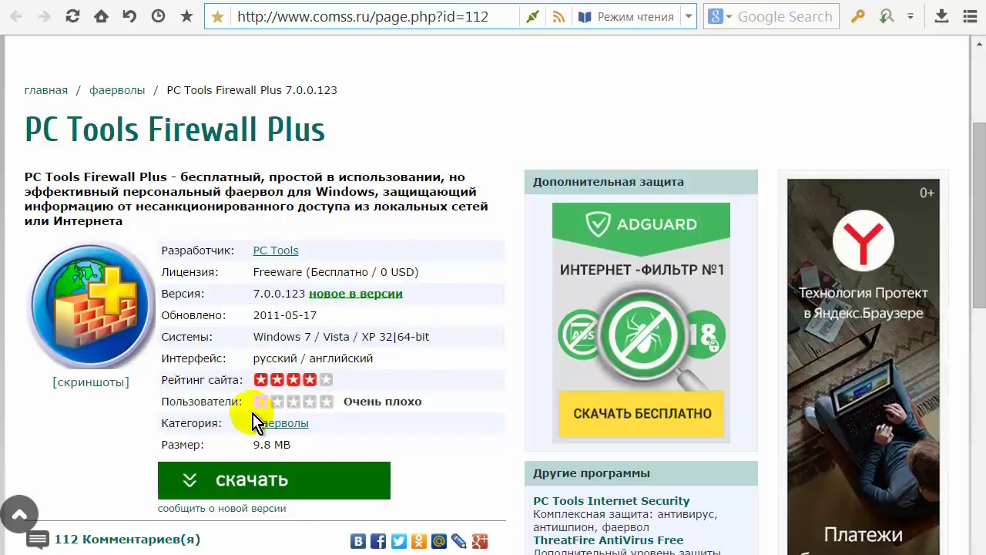
Download fwinstall.exe for PC Tools Firewall Plus from the official site to the Desktop and close the downloads window
click(257, 491)
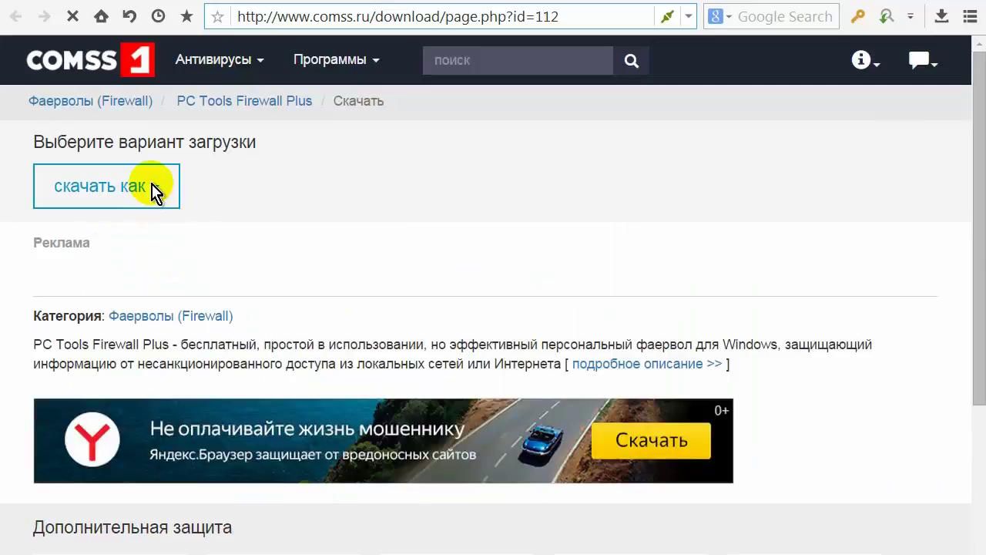
click(152, 194)
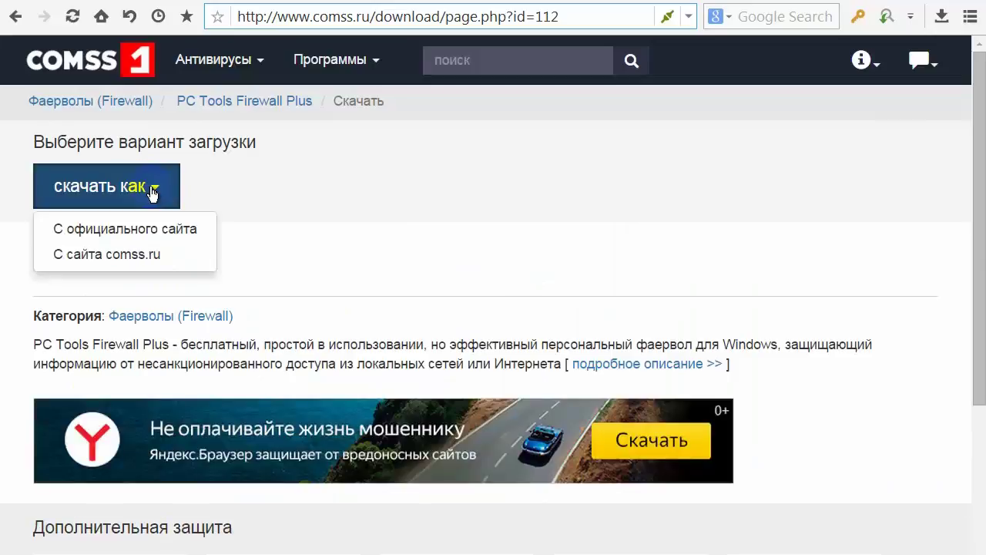
click(132, 232)
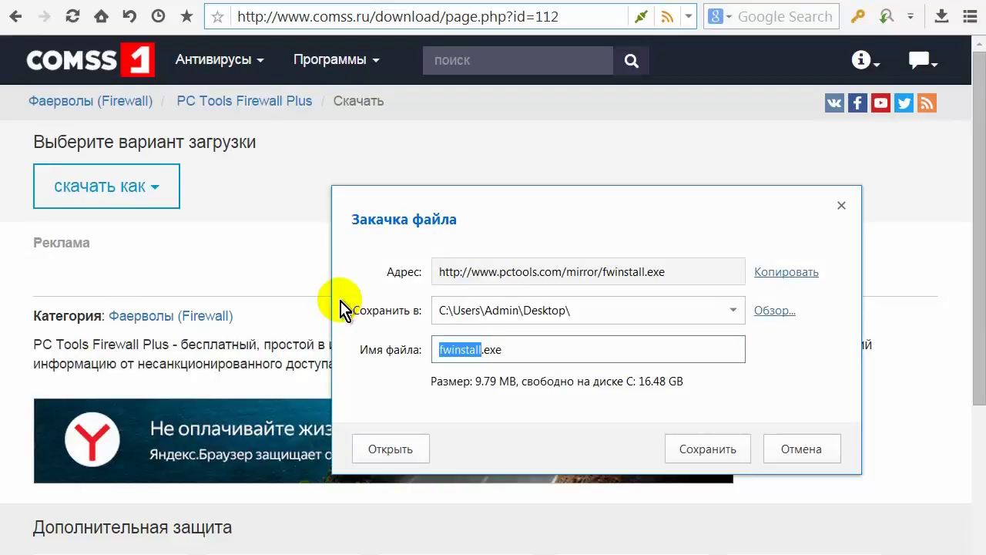
click(727, 449)
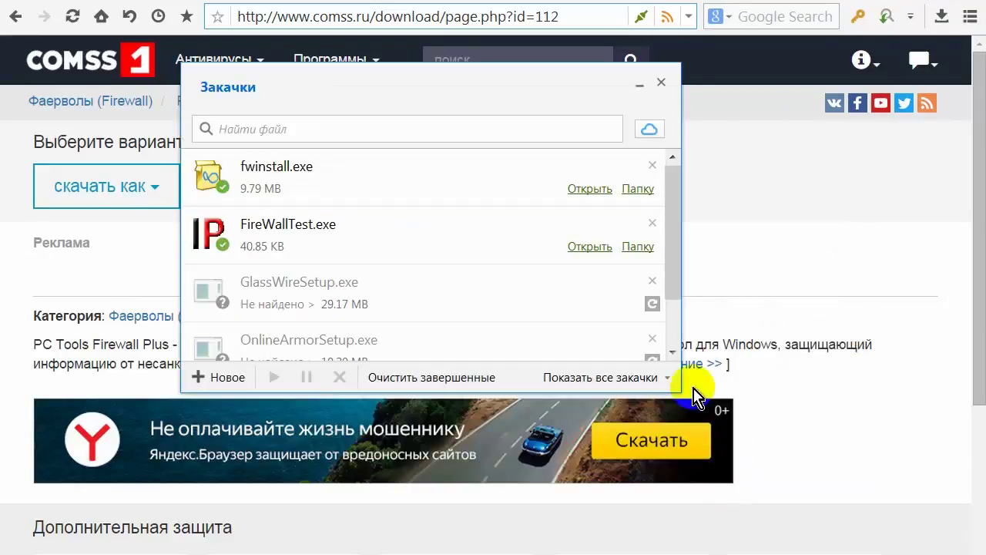
click(661, 84)
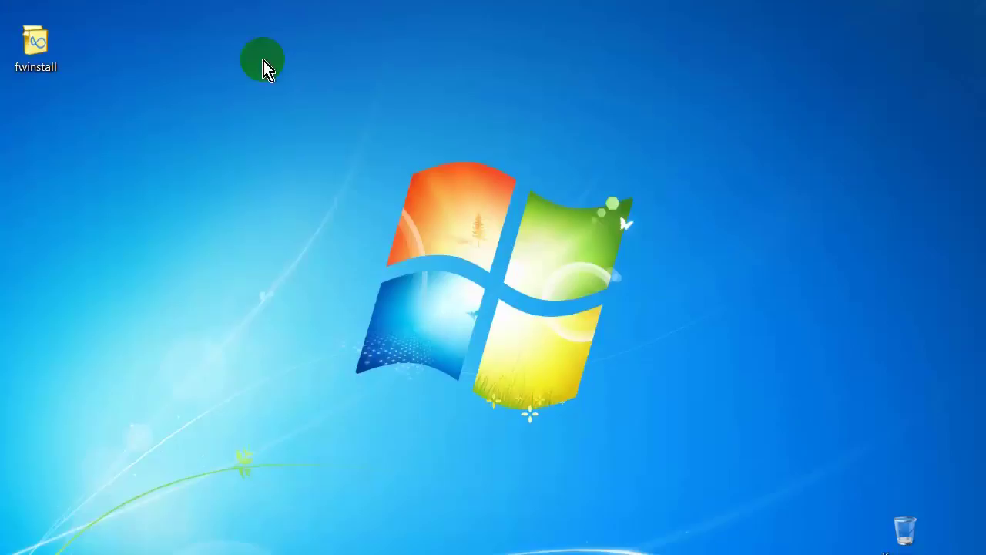
Run fwinstall from the desktop, accept the licence agreement and complete the PC Tools Firewall Plus installation
click(38, 60)
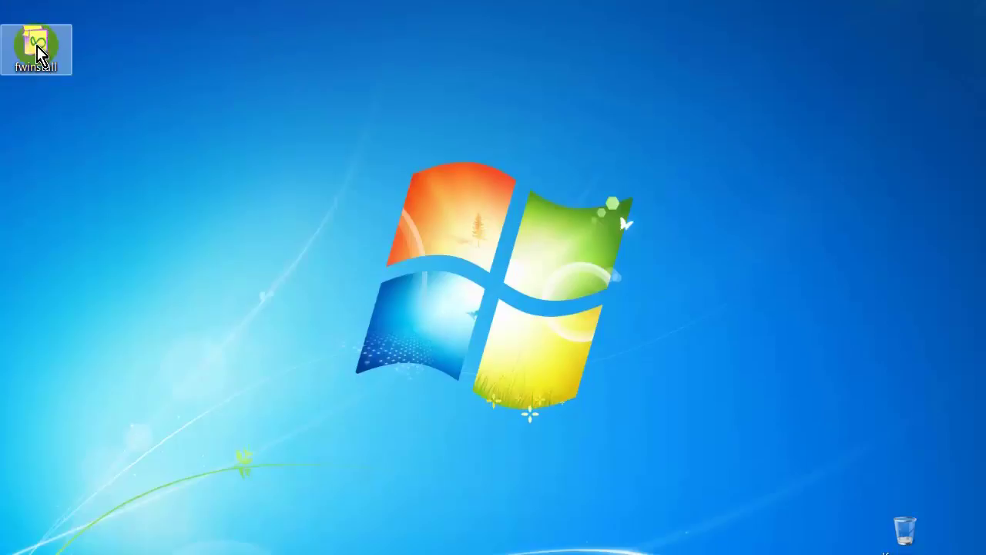
double_click(37, 44)
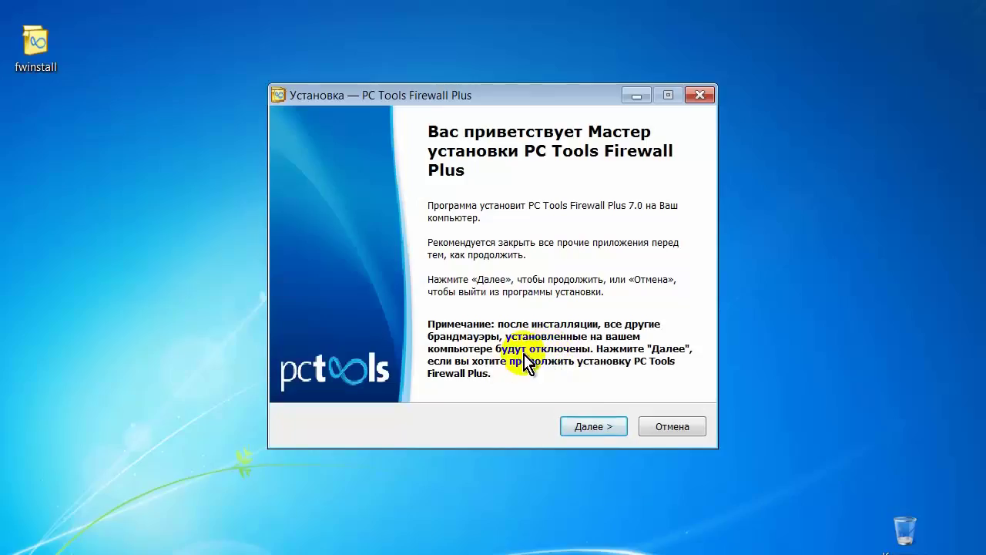
click(609, 429)
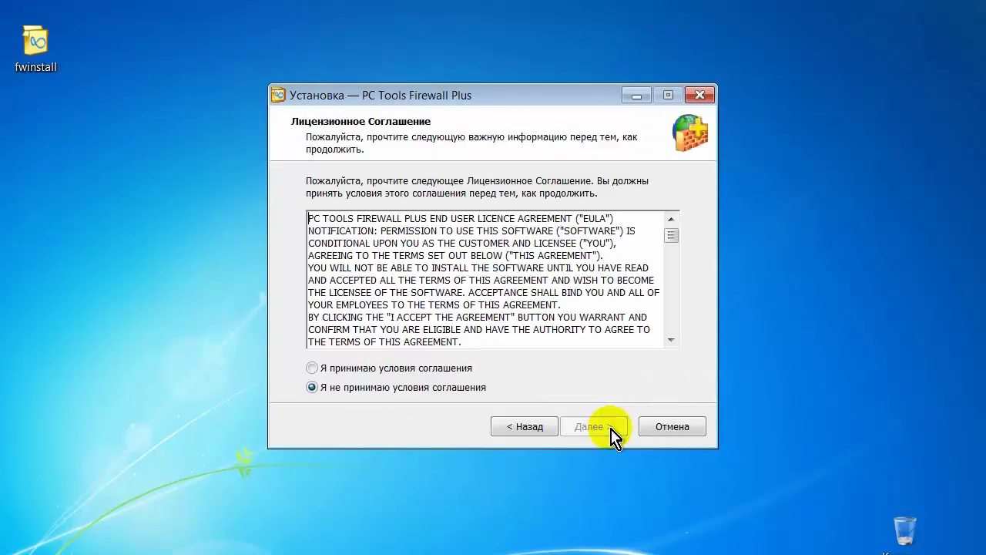
click(312, 369)
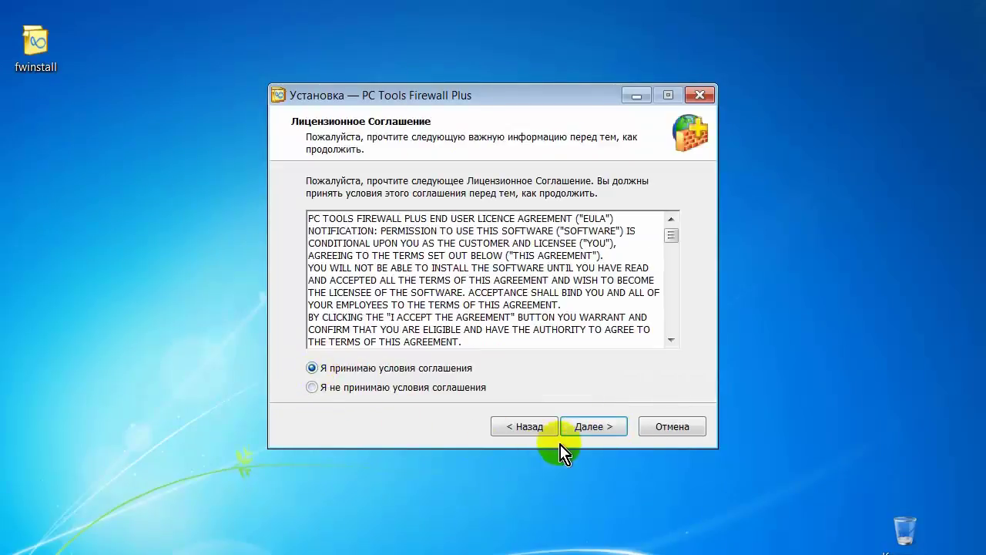
click(609, 428)
click(610, 427)
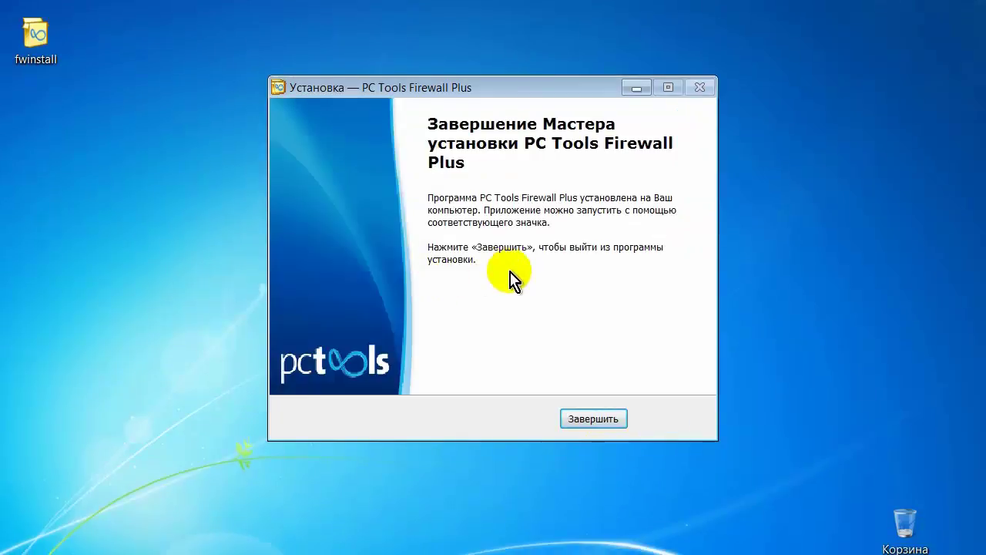
click(594, 420)
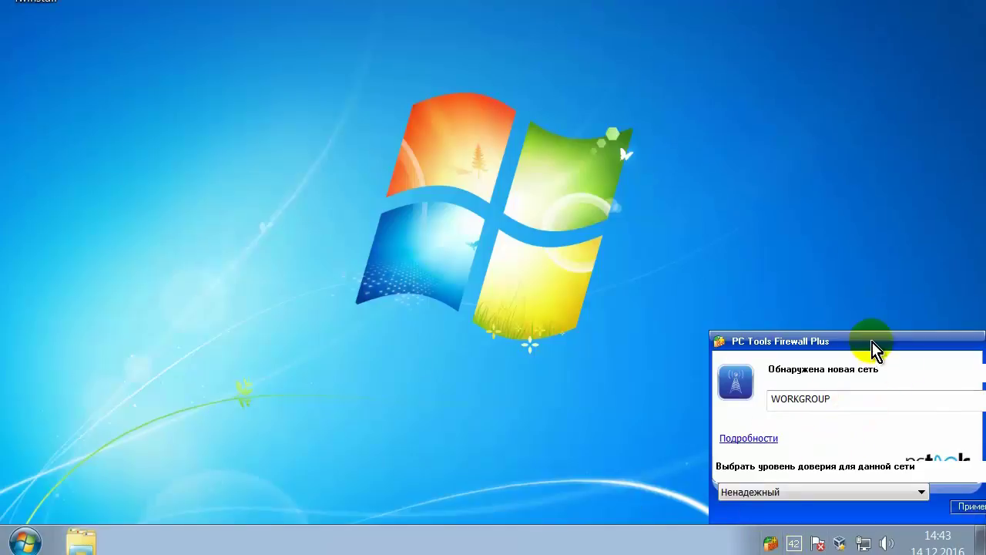
View the details of the detected WORKGROUP network and apply the trust level Надежный to it
drag(873, 342, 845, 342)
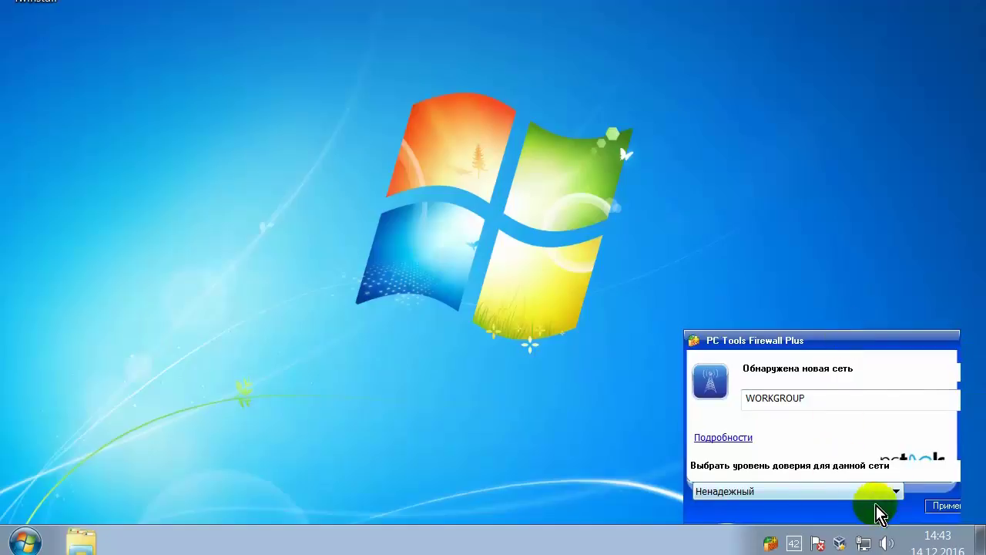
click(731, 438)
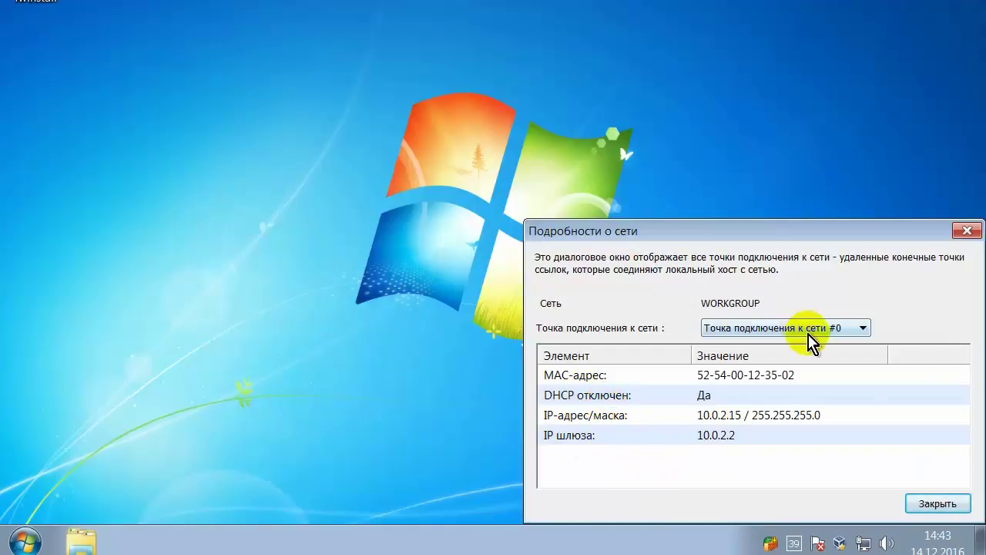
click(798, 491)
click(745, 527)
click(939, 511)
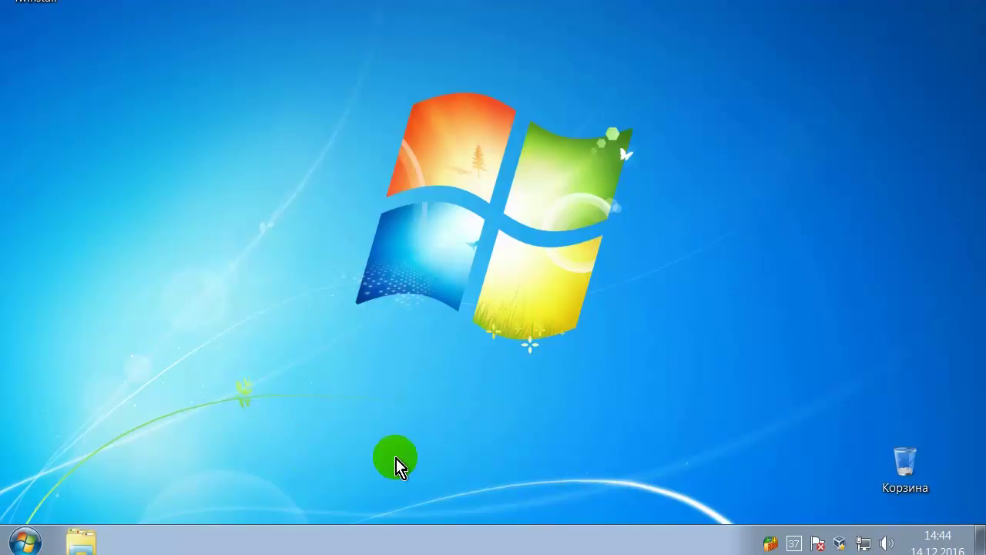
Check the available firewall modes and open the PC Tools Firewall Plus main window
right_click(771, 541)
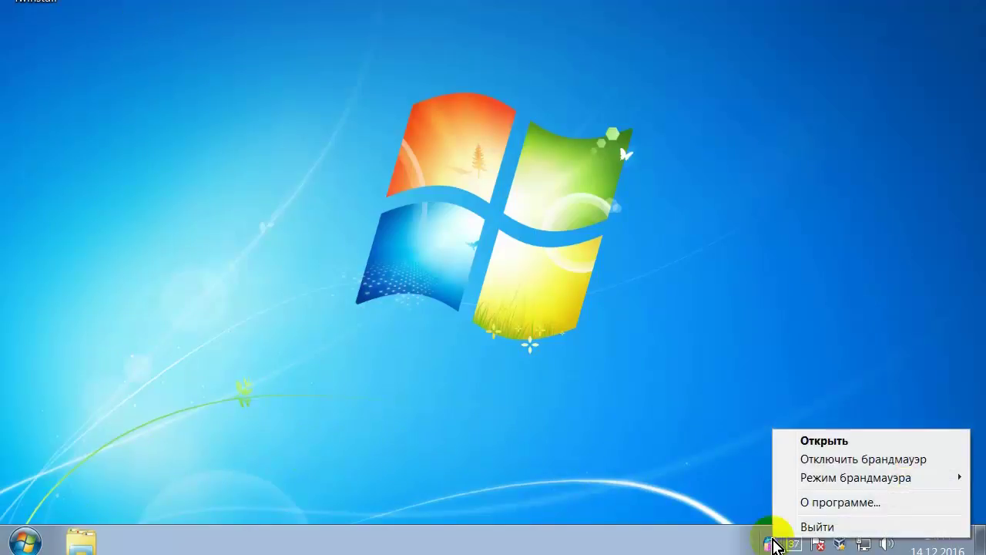
click(705, 521)
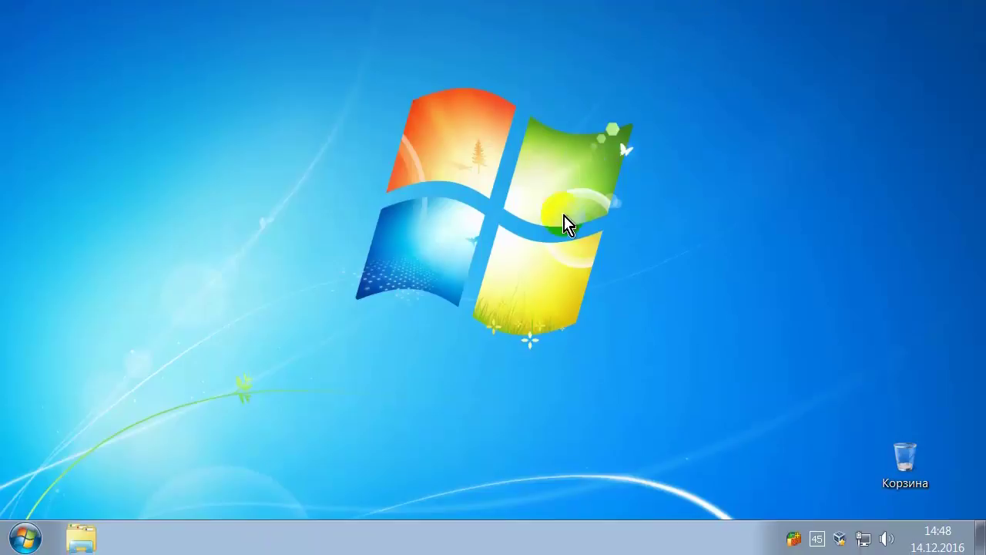
right_click(797, 539)
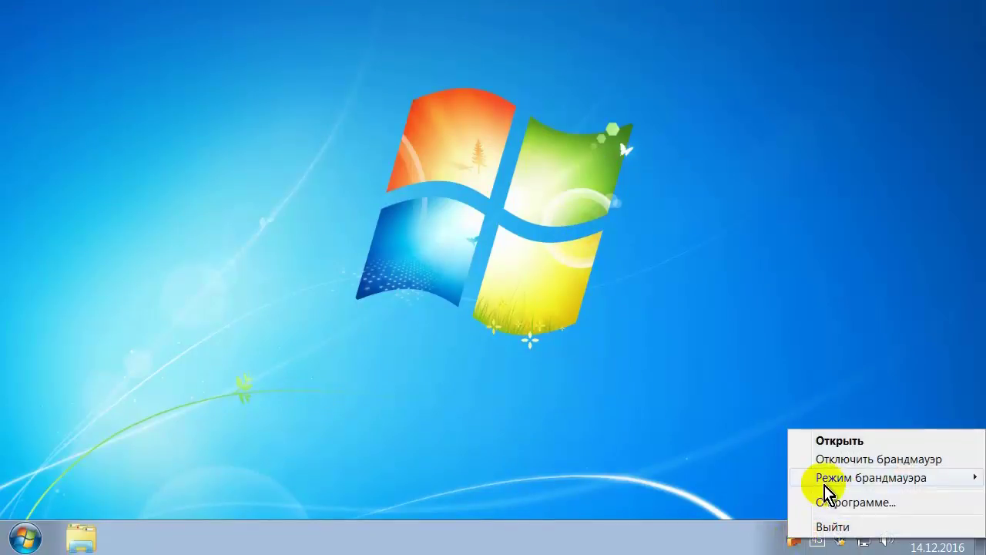
mouse_move(867, 480)
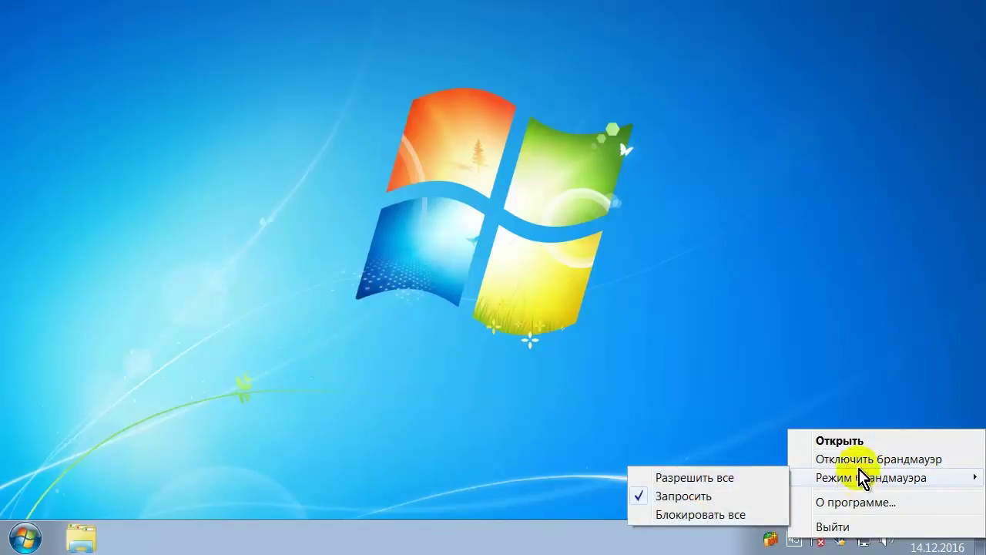
click(843, 442)
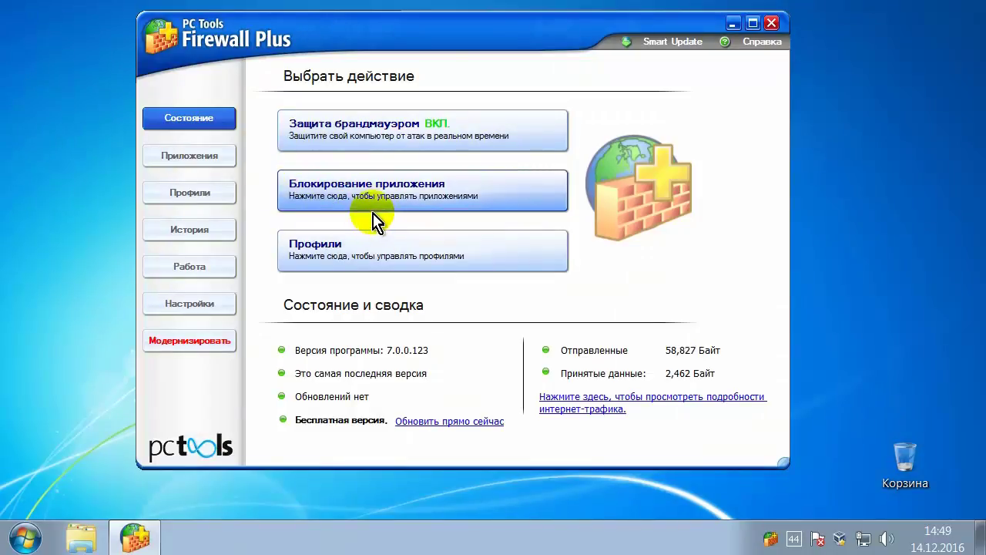
Look through the firewall's Приложения, Профили, История and Работа sections
click(196, 155)
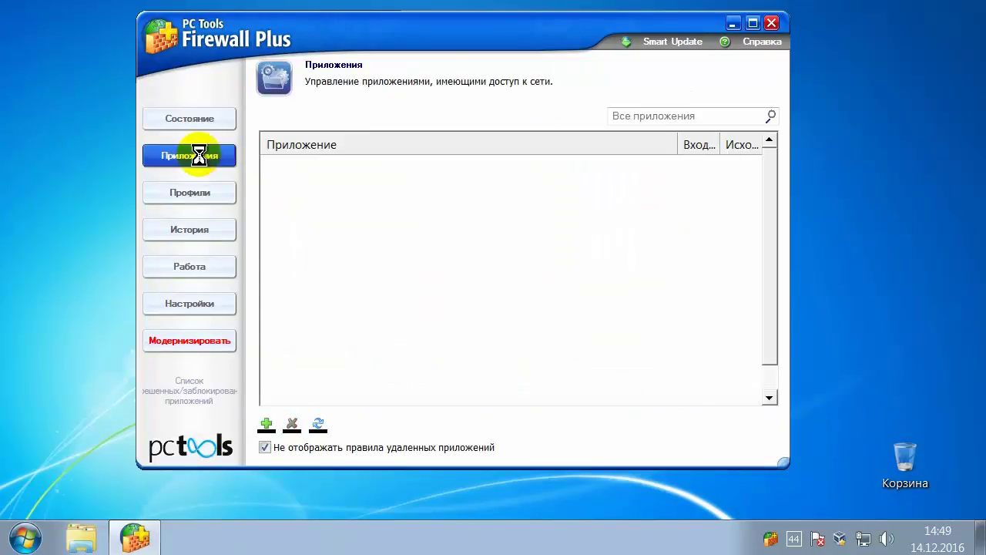
click(203, 197)
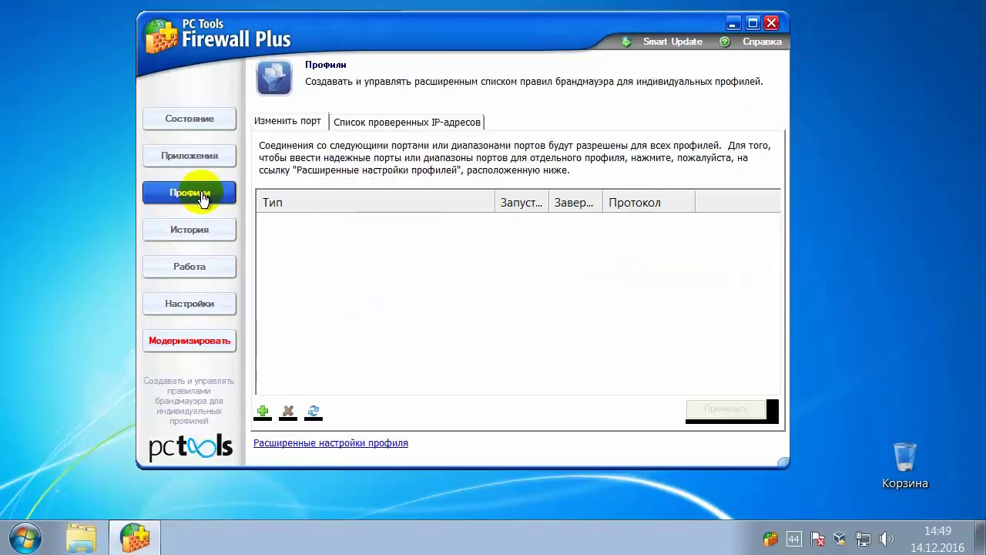
click(199, 232)
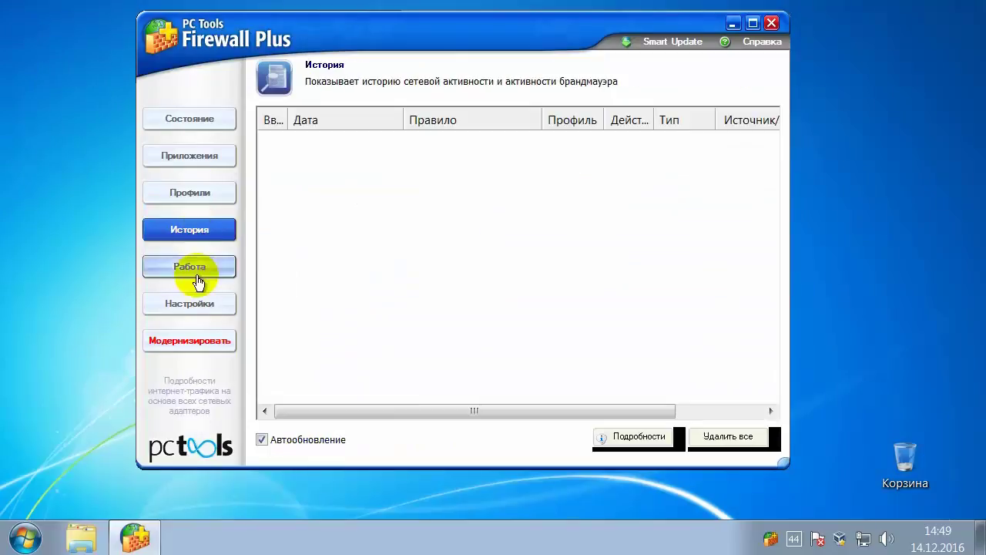
click(204, 271)
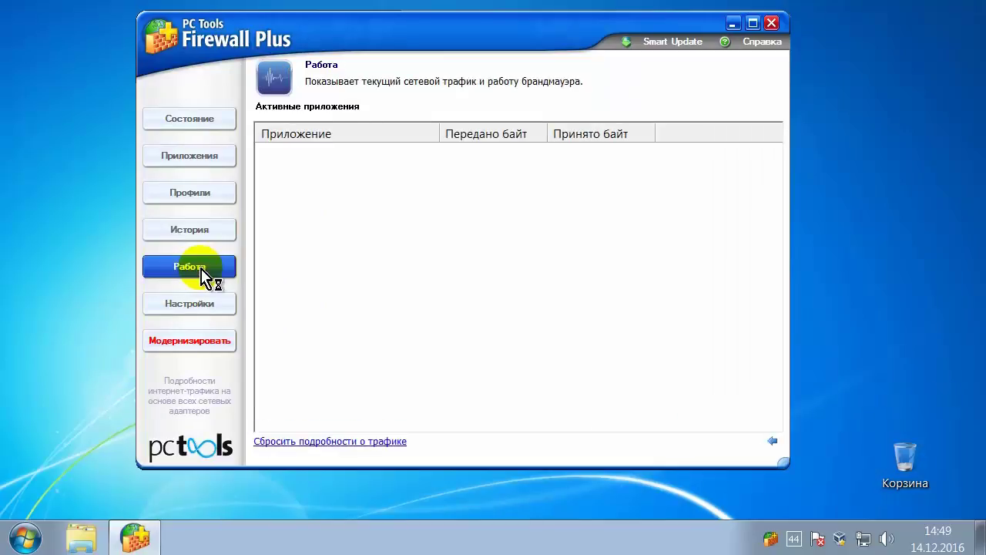
Examine the firewall's general, network, filtering, password protection and user settings without setting a password
click(202, 307)
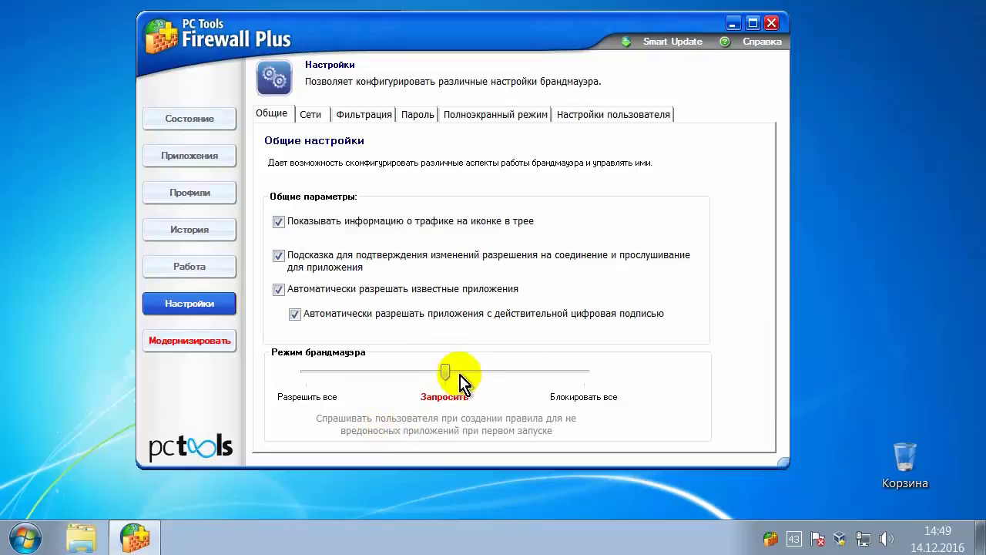
click(310, 114)
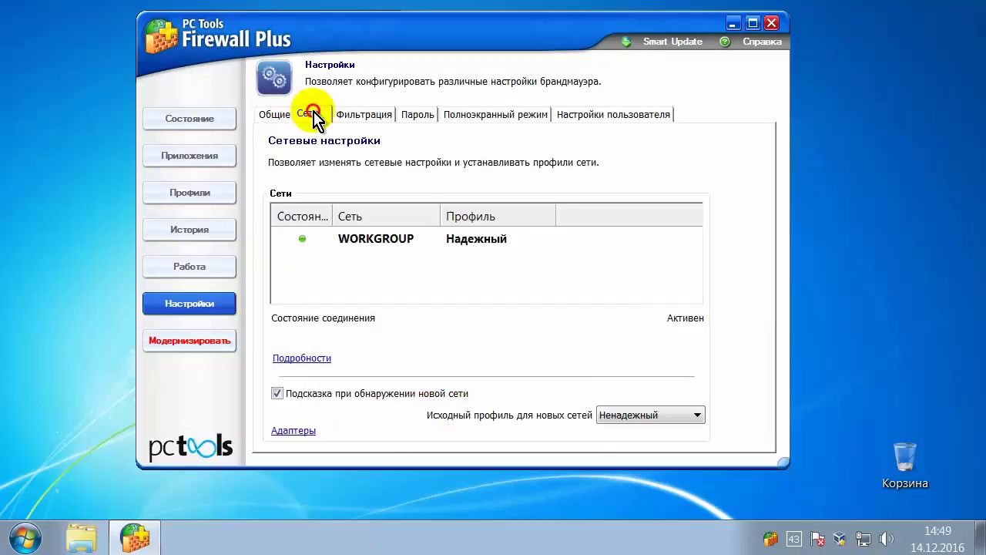
click(367, 118)
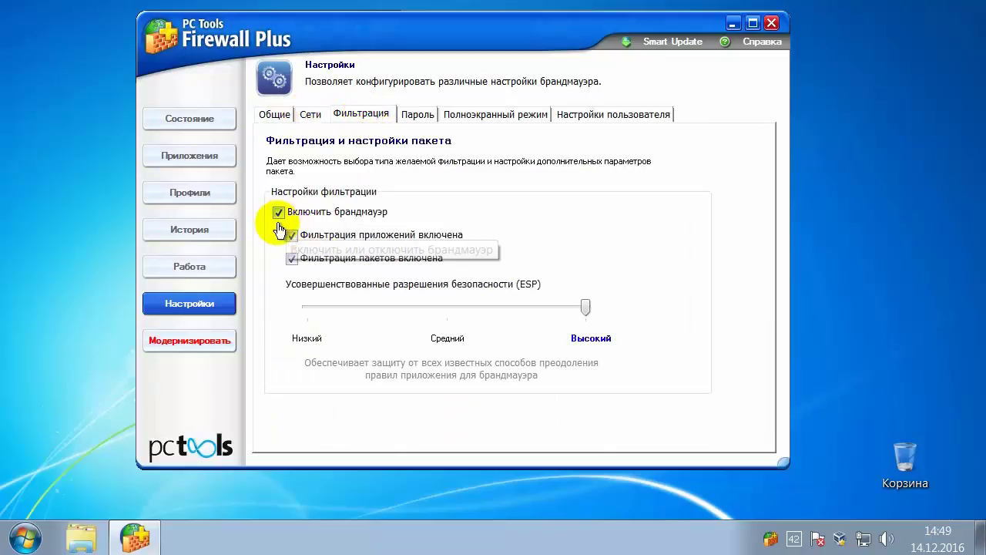
click(418, 117)
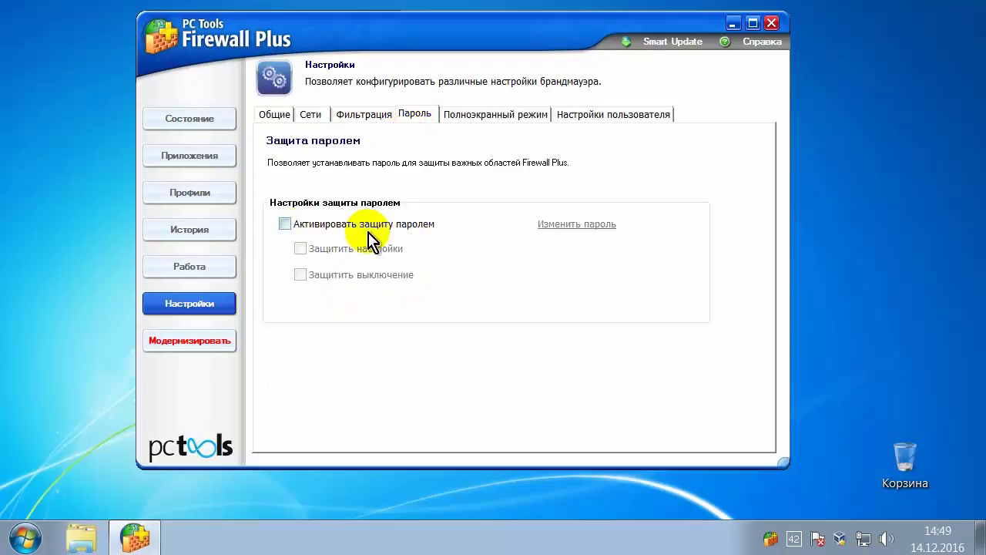
click(285, 226)
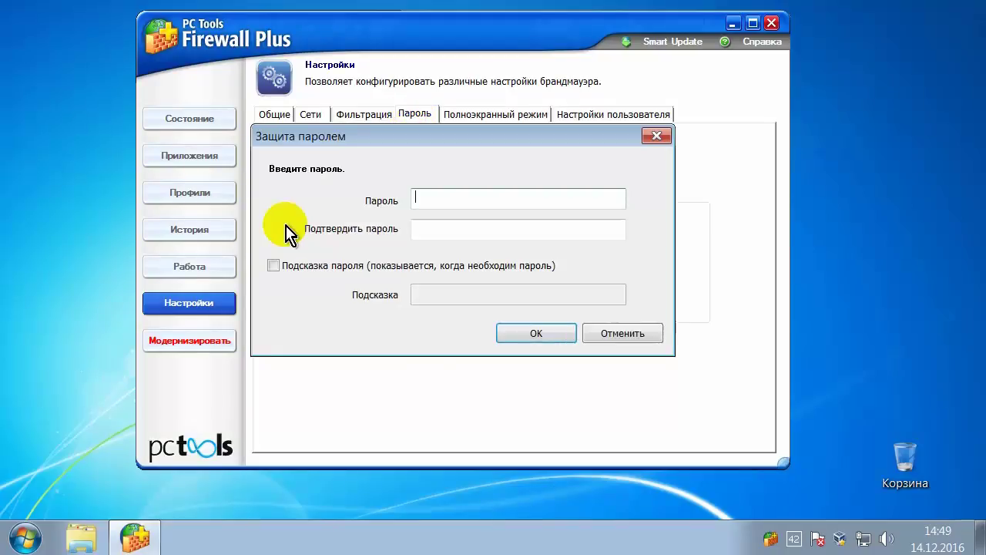
click(610, 339)
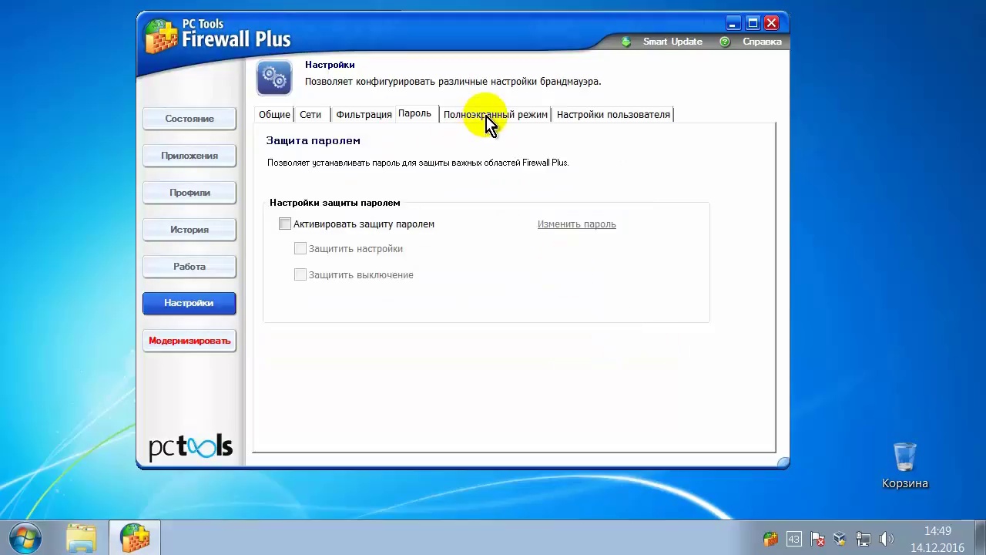
click(616, 118)
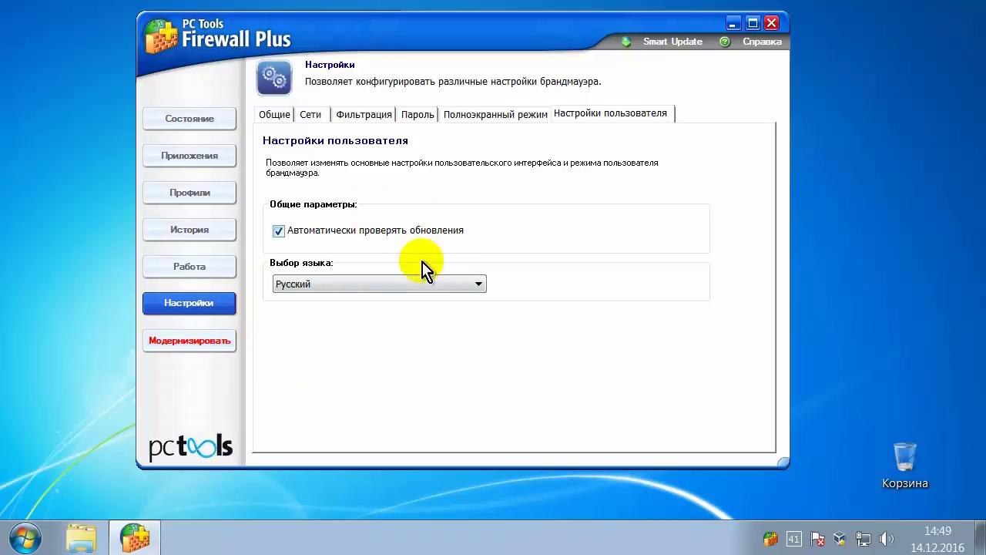
click(268, 119)
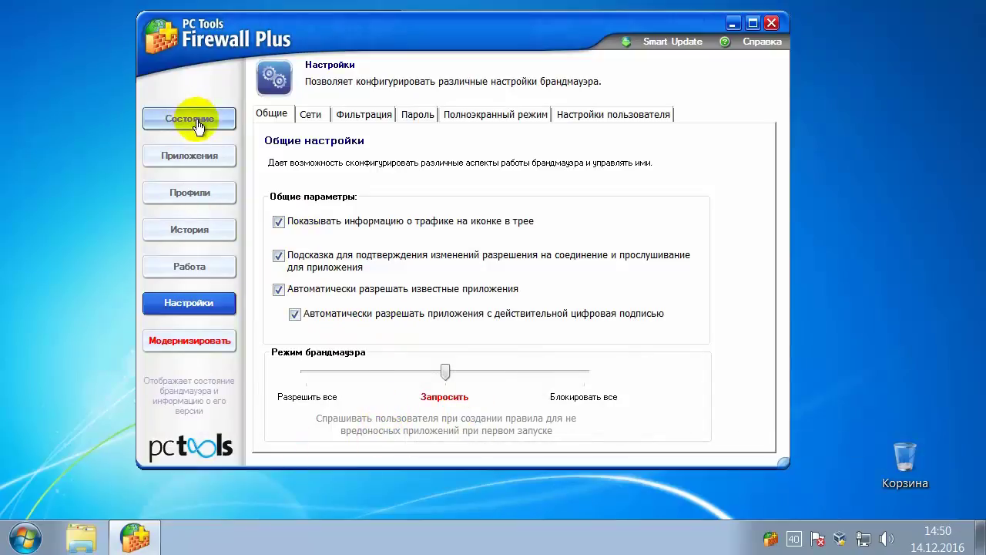
Review the list of applications with network access in the Приложения section and close the firewall window
click(196, 158)
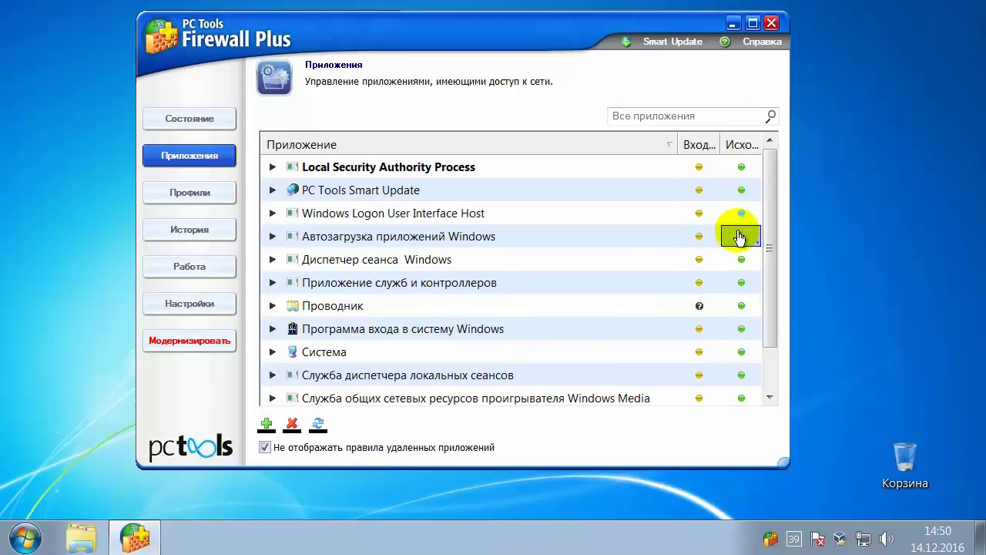
drag(766, 269, 776, 337)
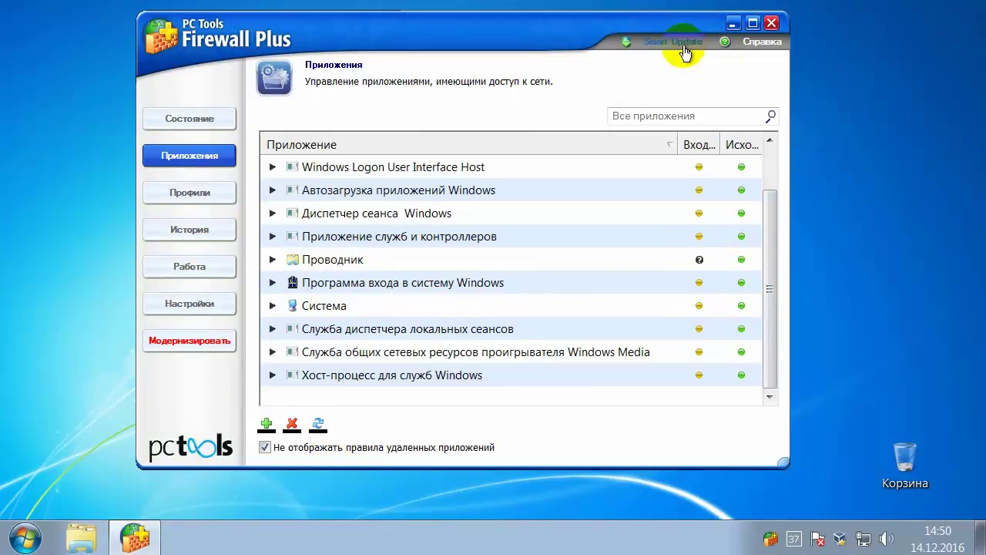
click(771, 23)
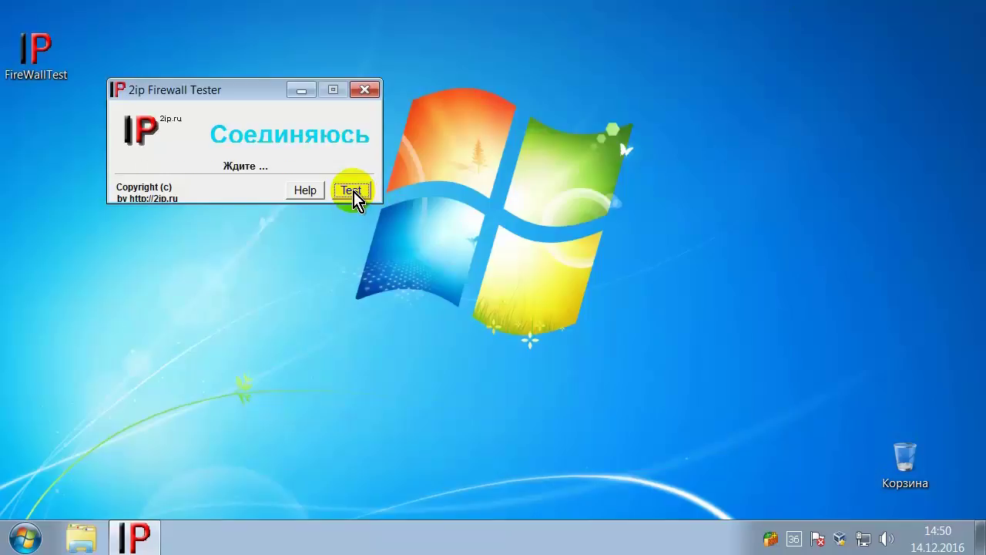
Start the connection test in 2ip Firewall Tester and view the details of the firewall's alert about FireWallTest
click(352, 191)
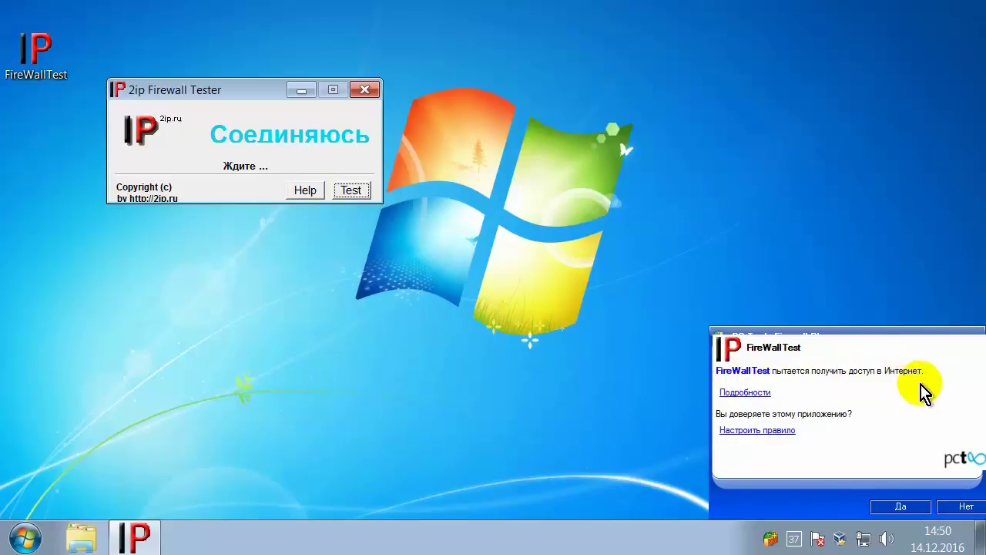
click(748, 393)
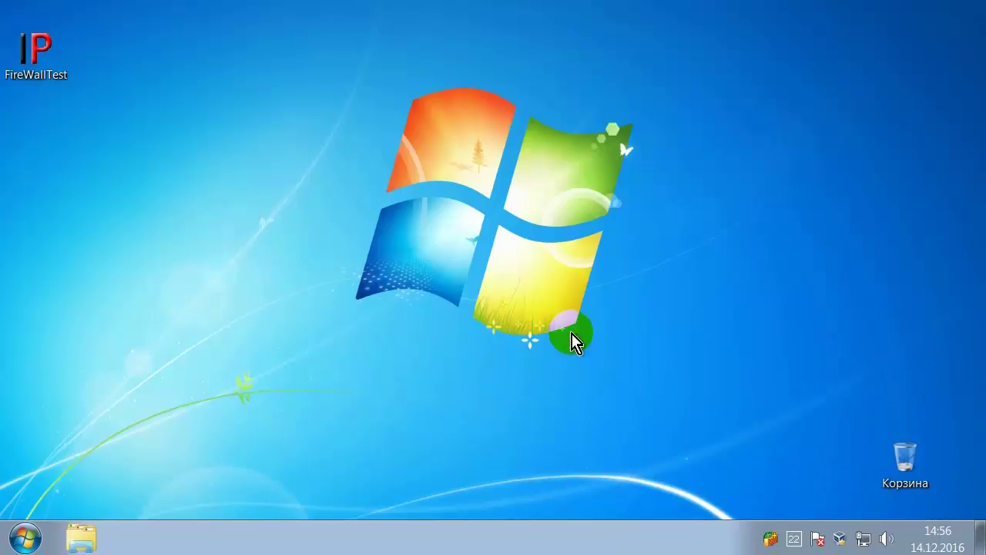
Reopen the PC Tools Firewall Plus window, check its Состояние section and close the window
right_click(773, 541)
click(725, 490)
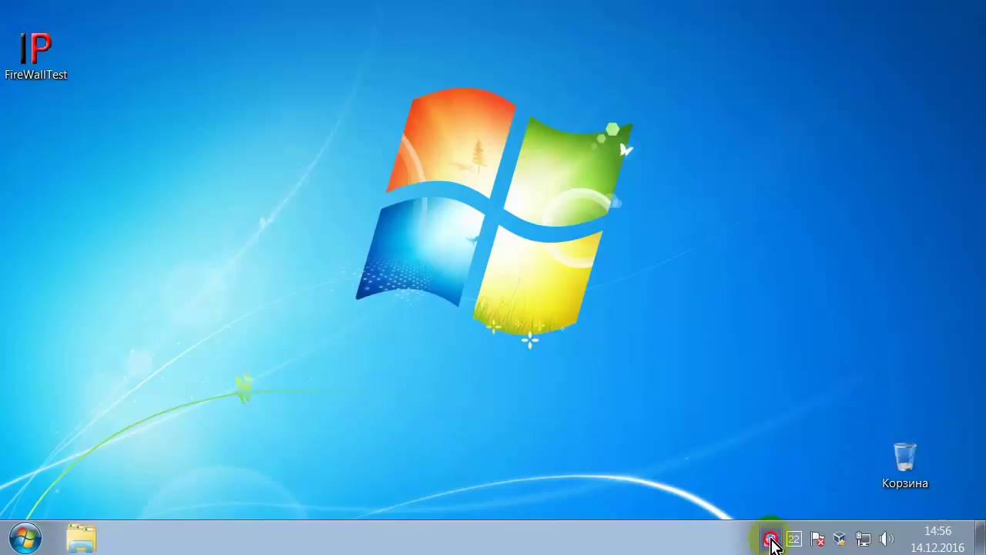
double_click(771, 538)
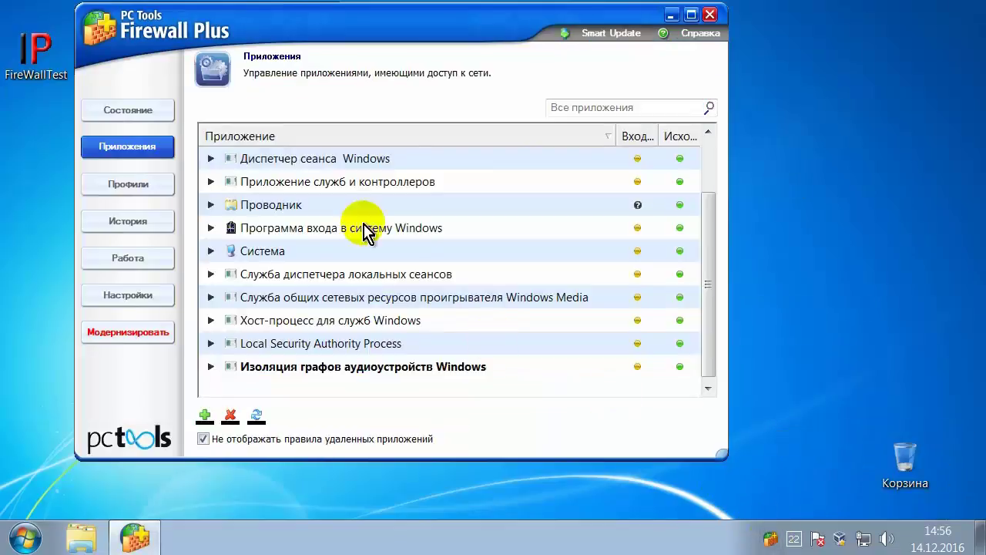
click(128, 113)
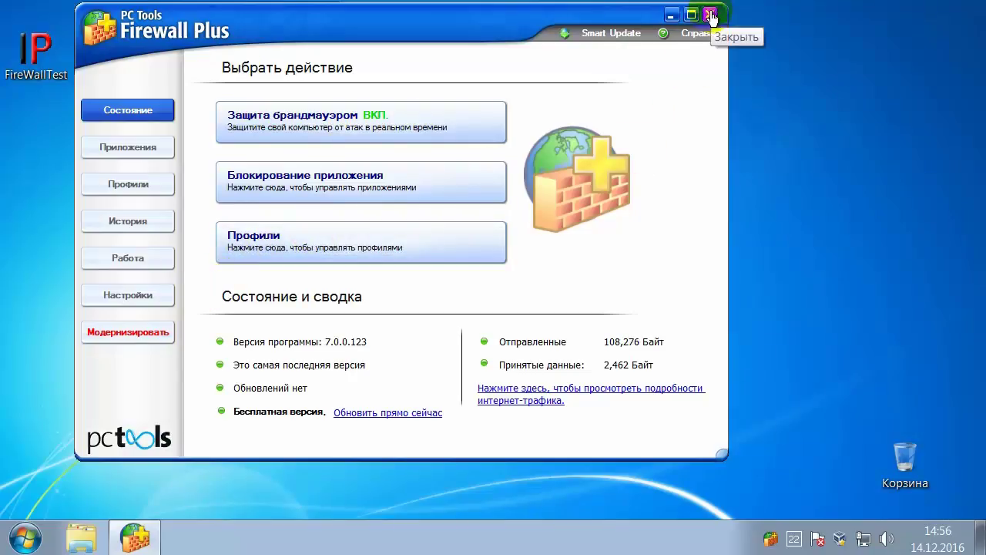
click(710, 15)
Run the connection test from FireWallTest on the desktop, deny its internet access in the firewall alert and close the tester
click(26, 55)
double_click(27, 45)
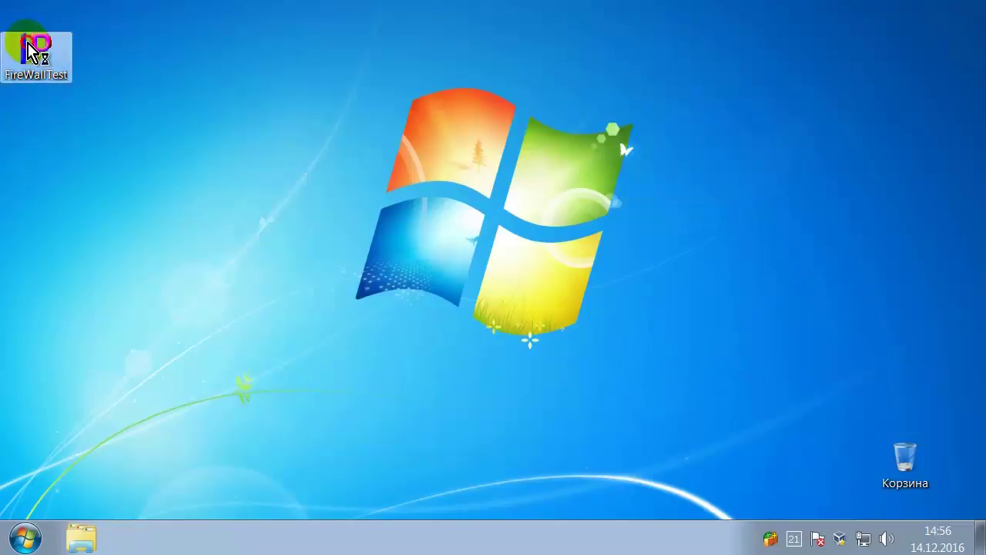
drag(231, 27, 237, 49)
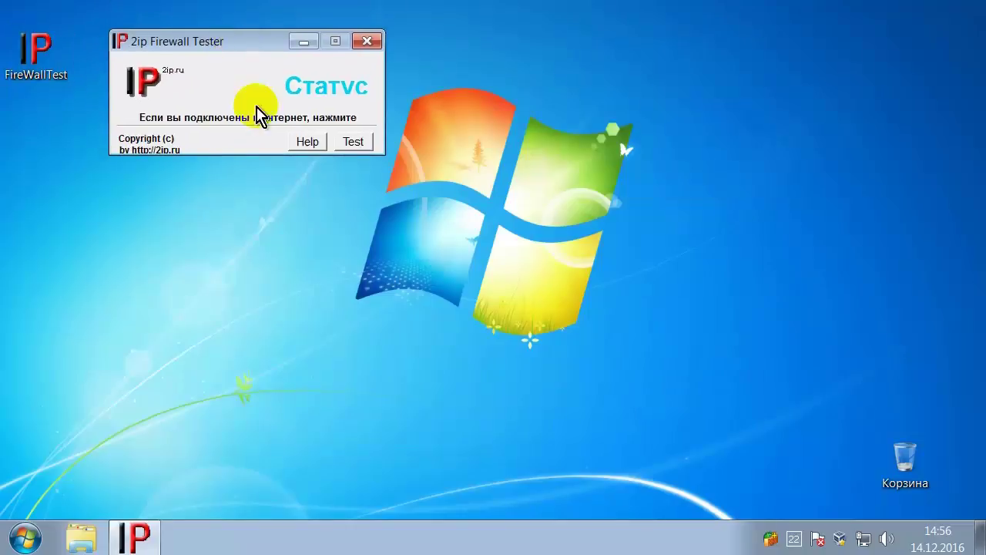
click(355, 143)
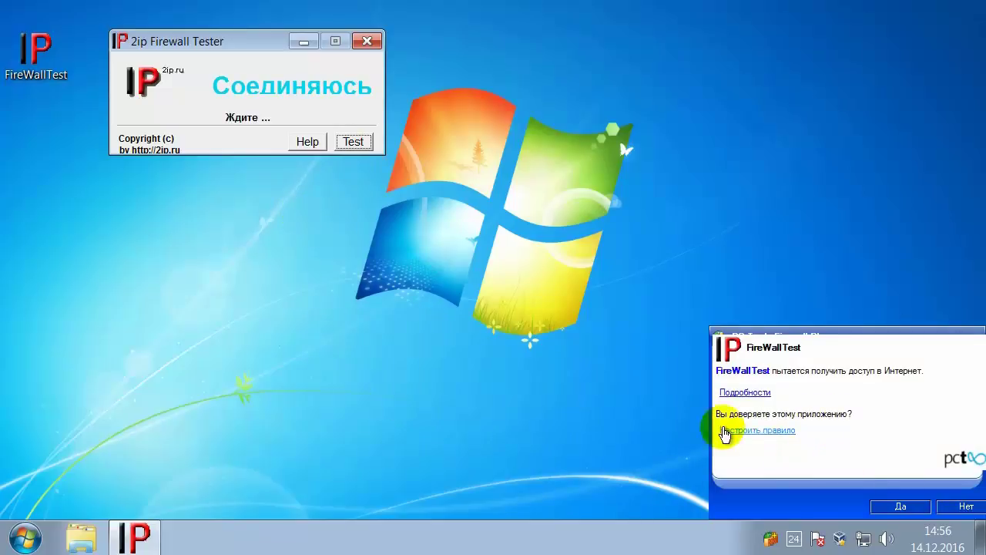
click(968, 508)
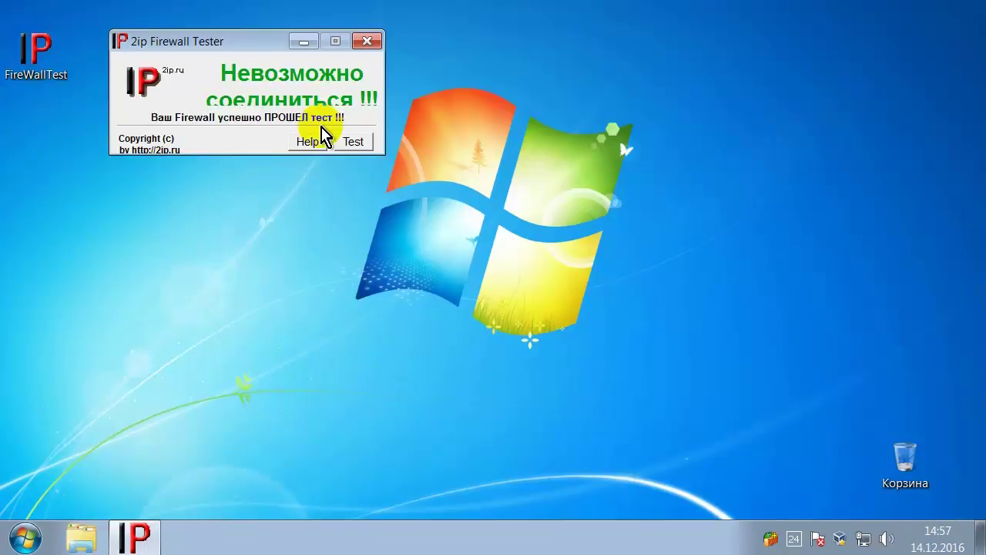
click(204, 48)
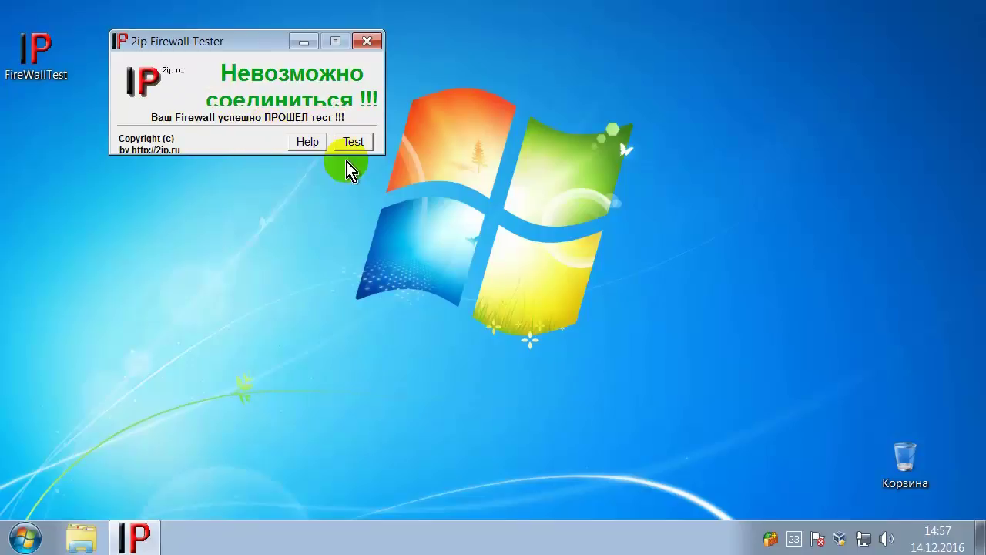
click(369, 43)
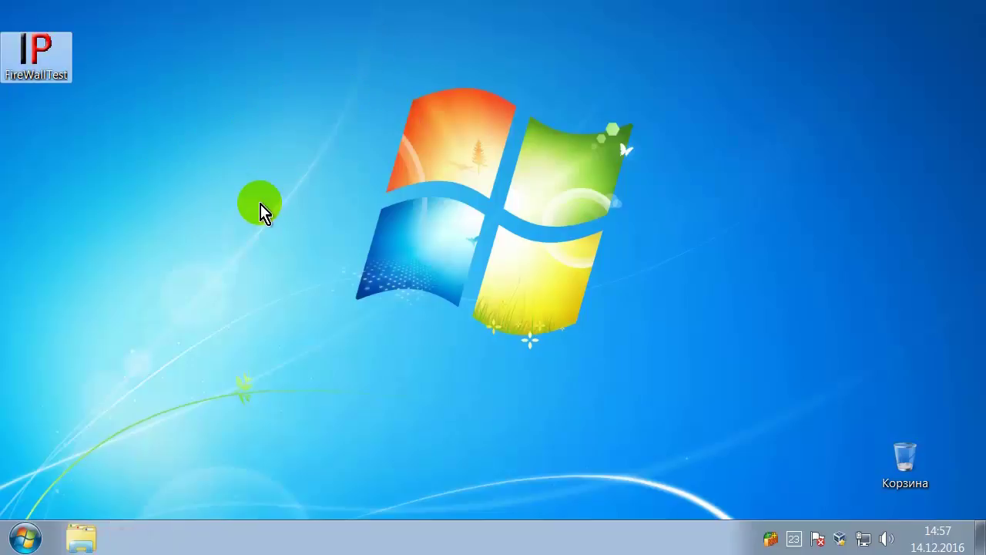
Rename the FireWallTest file on the desktop to Maxthon
click(905, 478)
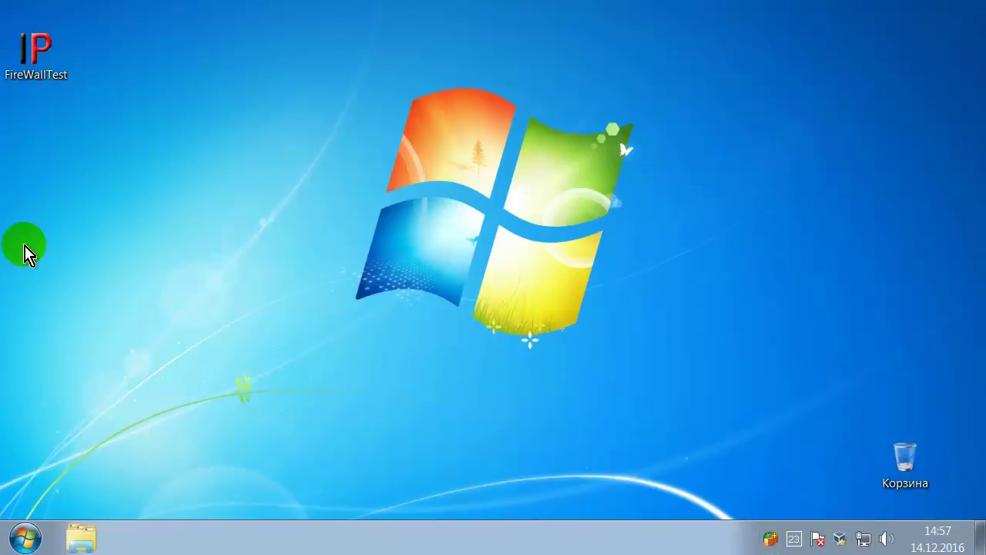
click(31, 52)
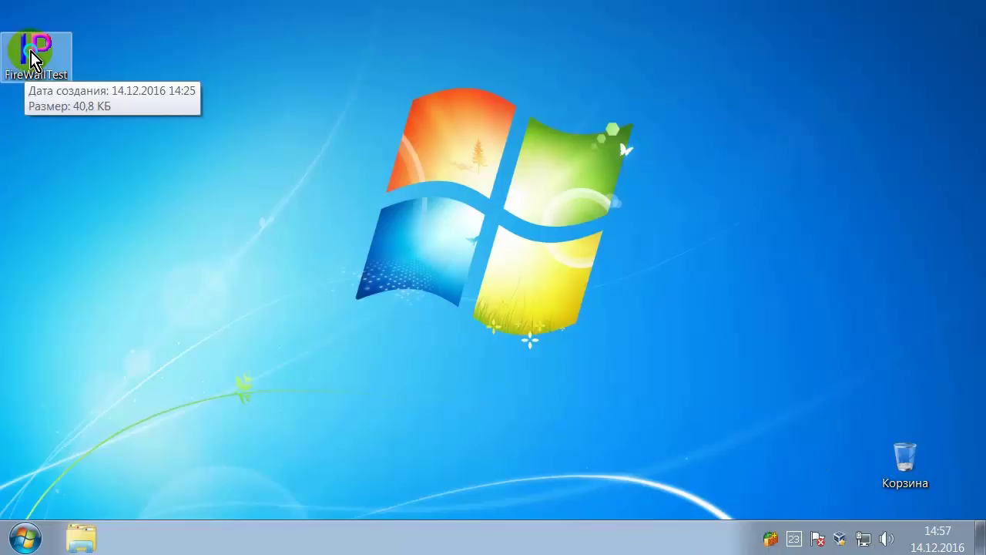
right_click(31, 52)
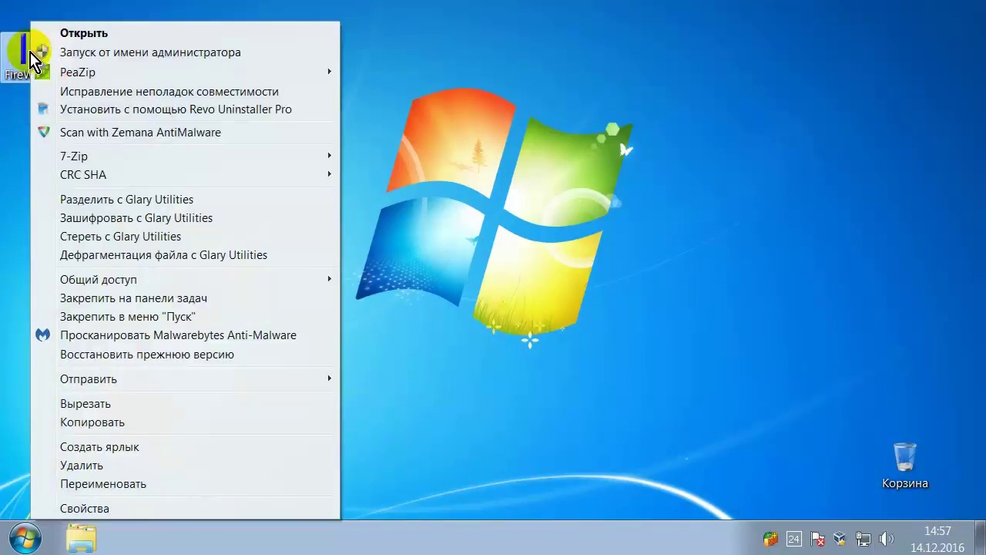
click(120, 484)
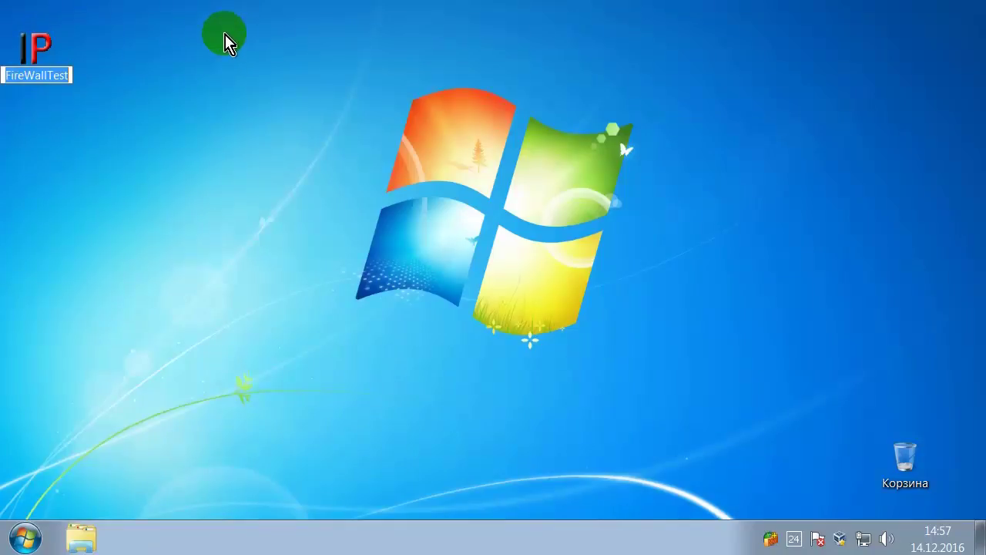
text(Maxthon)
key(Return)
click(152, 58)
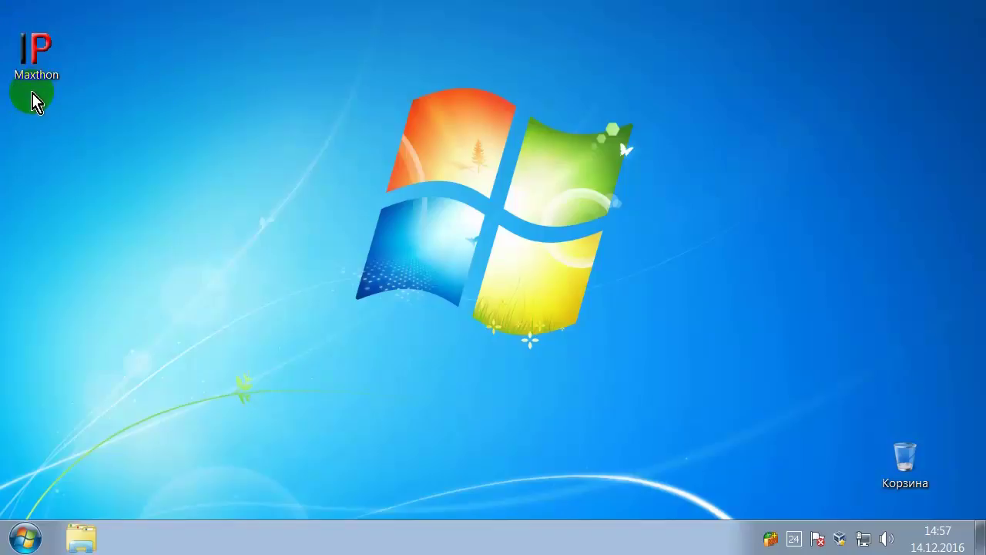
Run the connection test from the renamed Maxthon file, deny its internet access in the firewall alert and close the tester
double_click(39, 52)
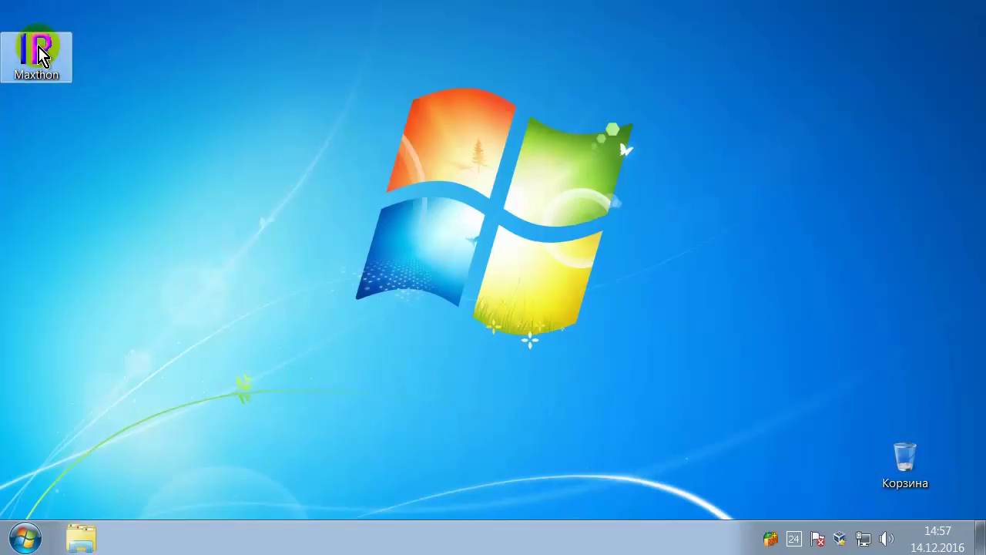
click(316, 47)
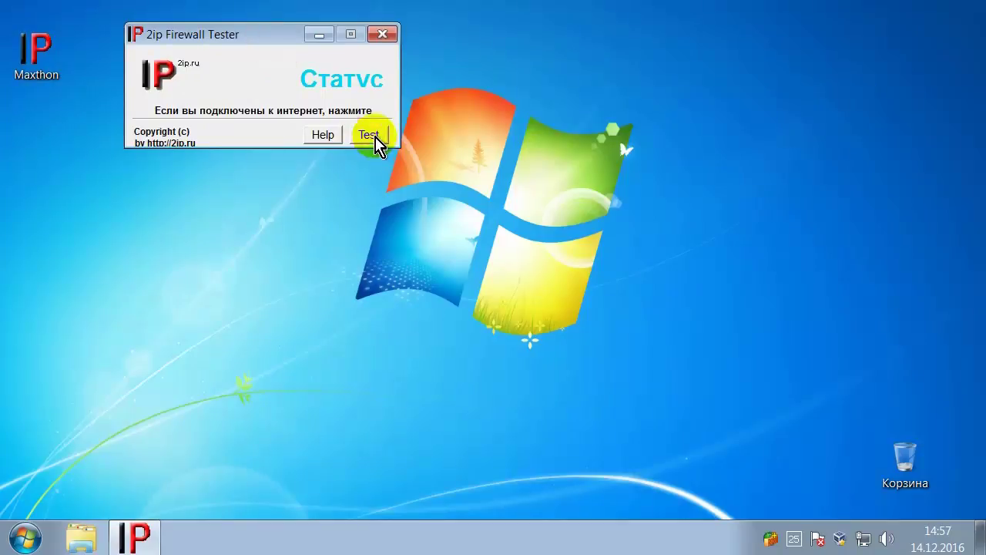
click(374, 137)
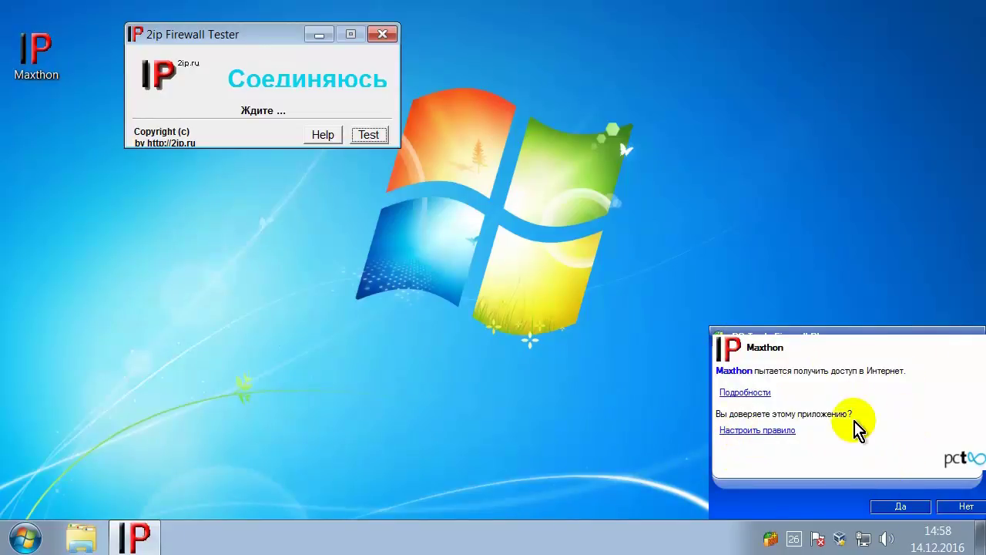
click(980, 506)
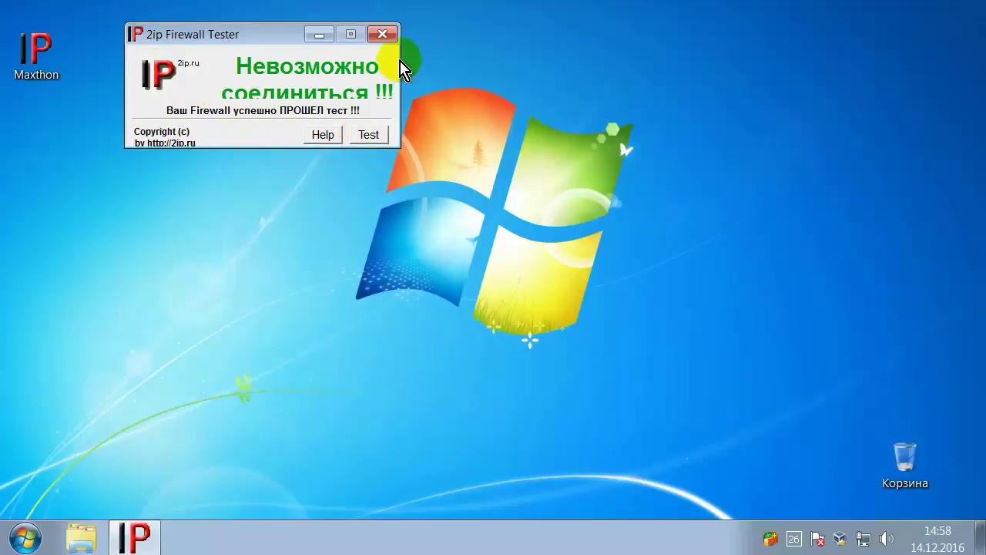
click(37, 80)
click(179, 161)
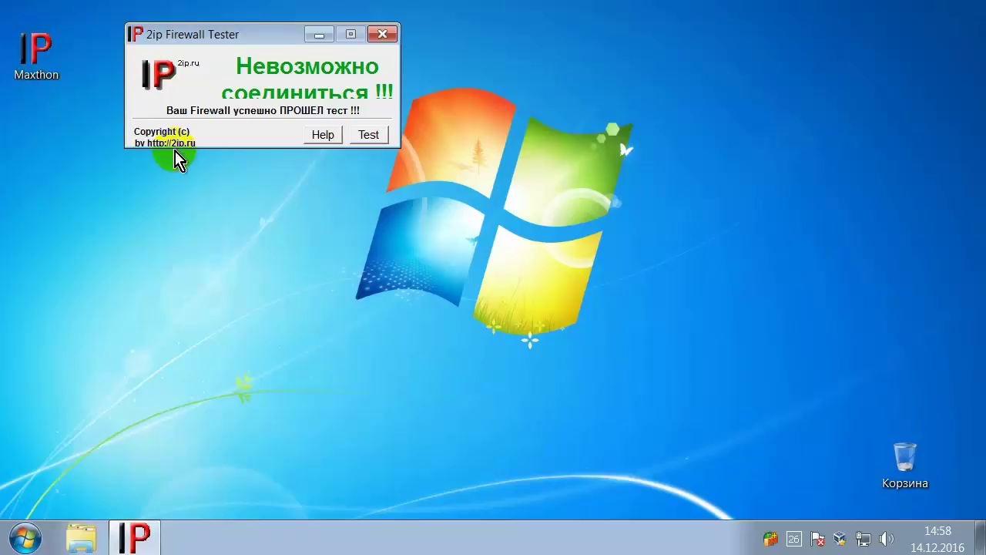
click(385, 36)
click(317, 200)
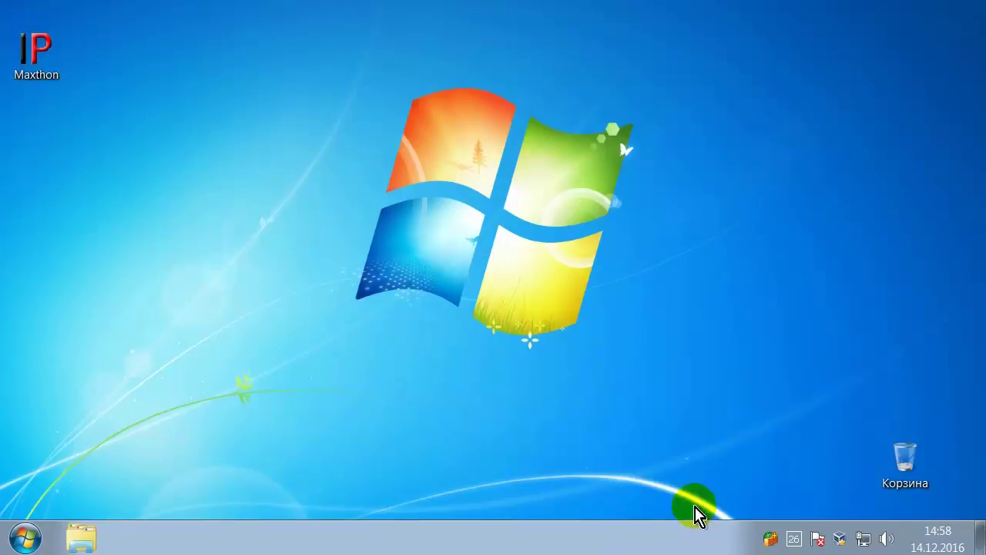
Check which firewall mode is selected and repeat the connection test from the Maxthon file, closing the tester at the end
right_click(778, 539)
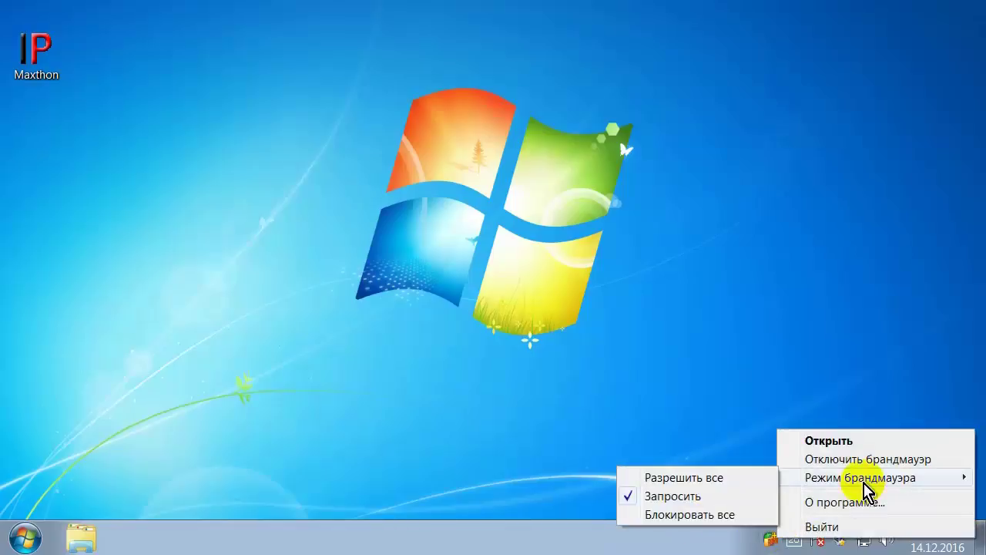
click(667, 540)
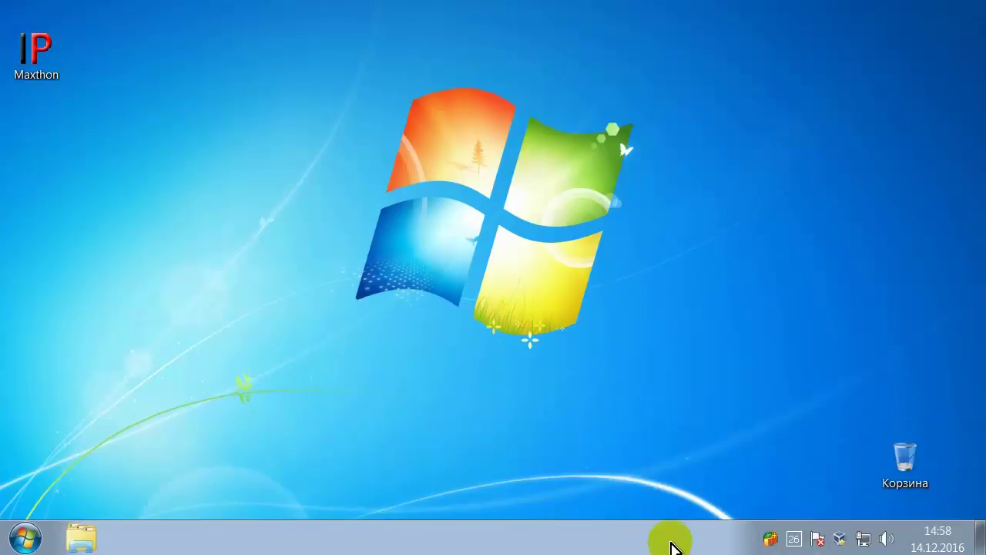
double_click(28, 54)
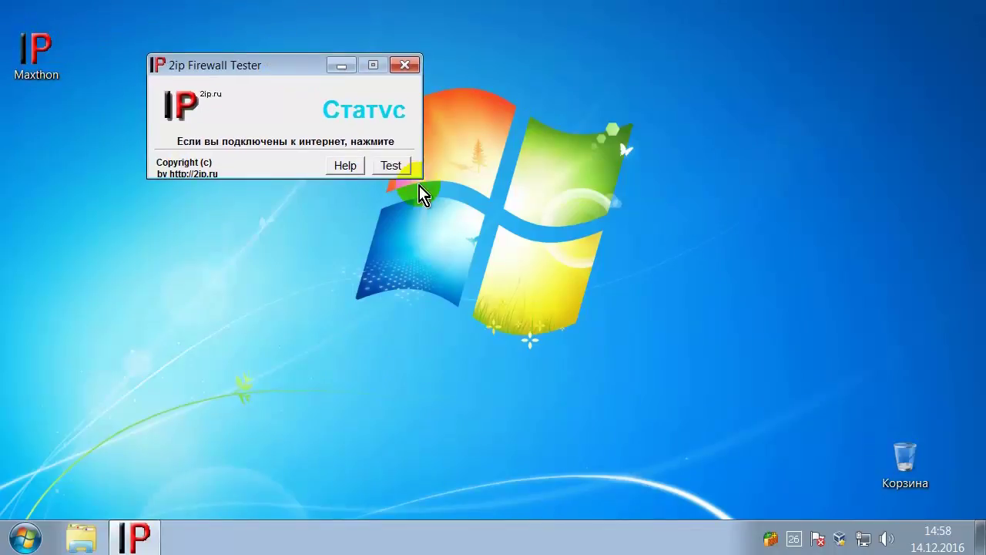
click(393, 166)
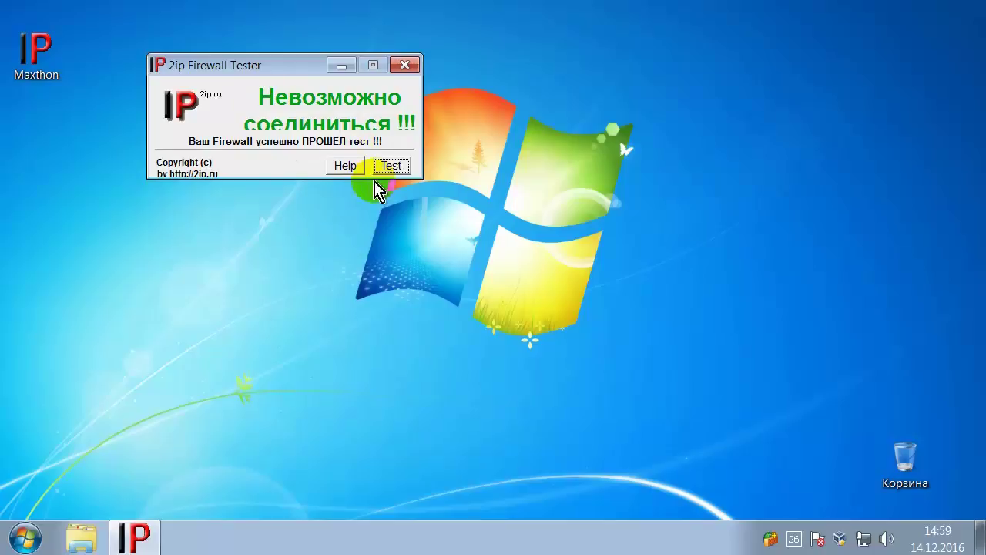
click(411, 64)
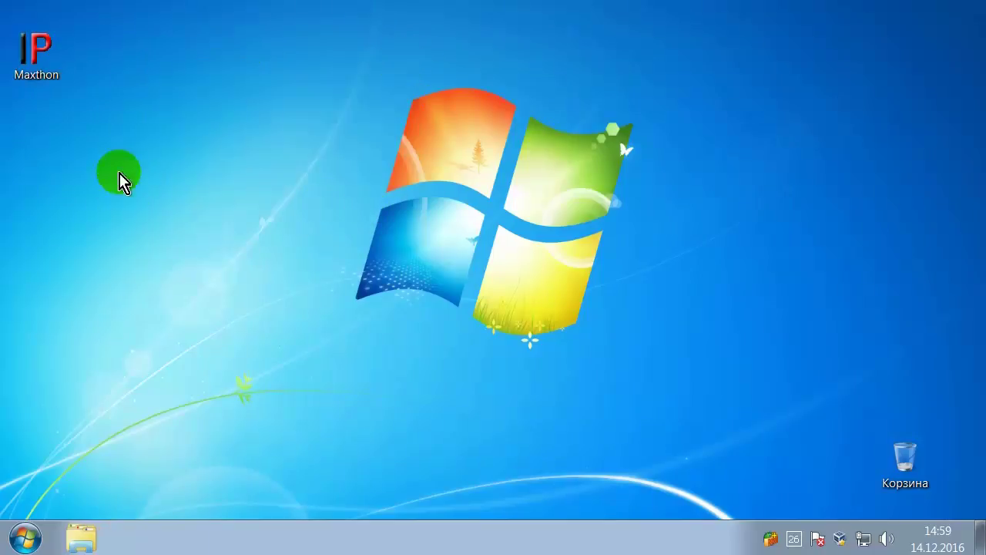
Launch CCleaner and Privacy Eraser from the folder of program shortcuts and try a scan in Privacy Eraser before closing it
click(81, 538)
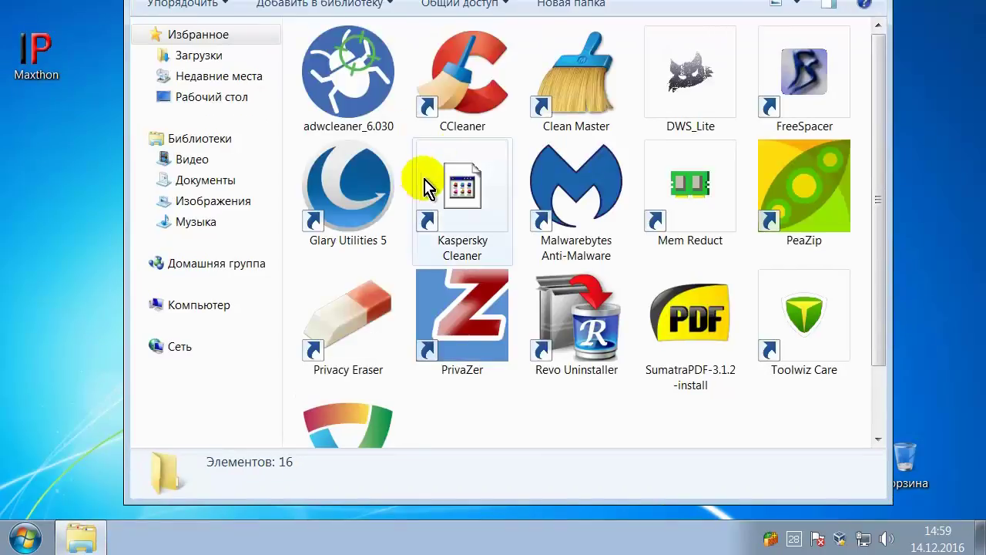
double_click(482, 100)
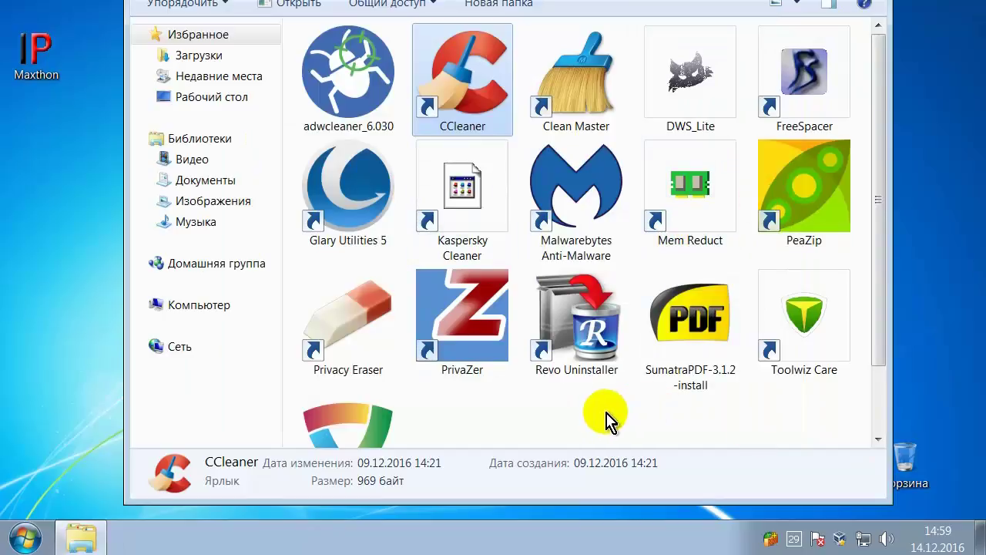
double_click(359, 327)
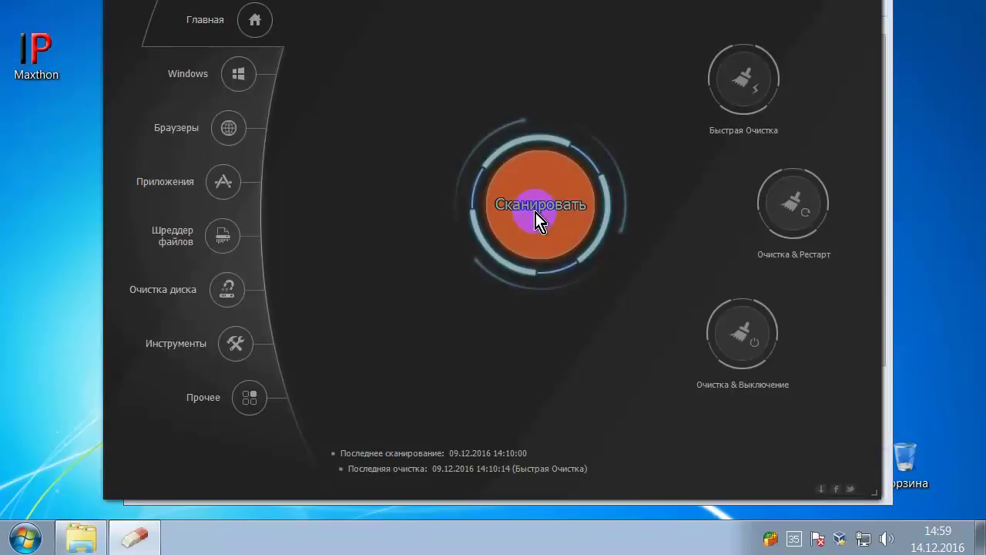
click(535, 212)
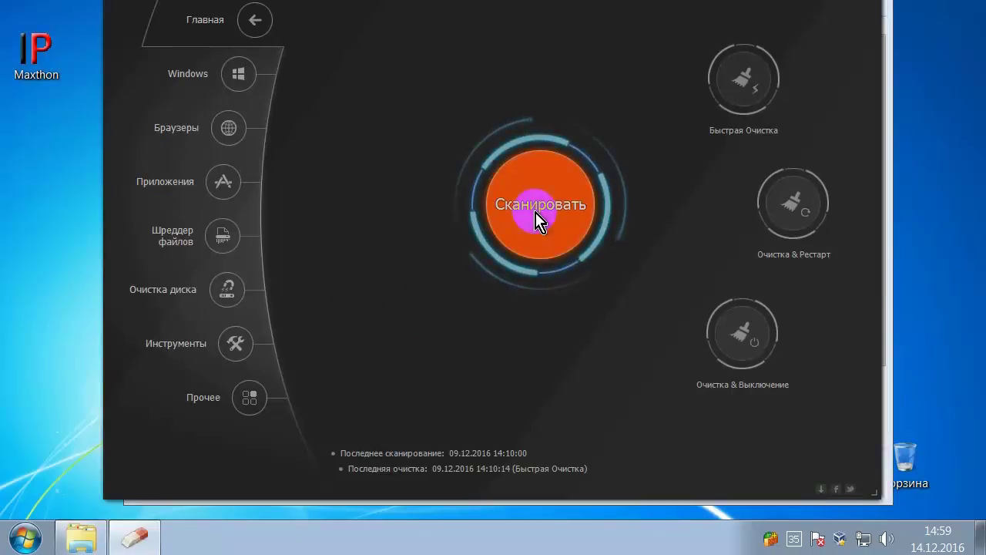
click(887, 6)
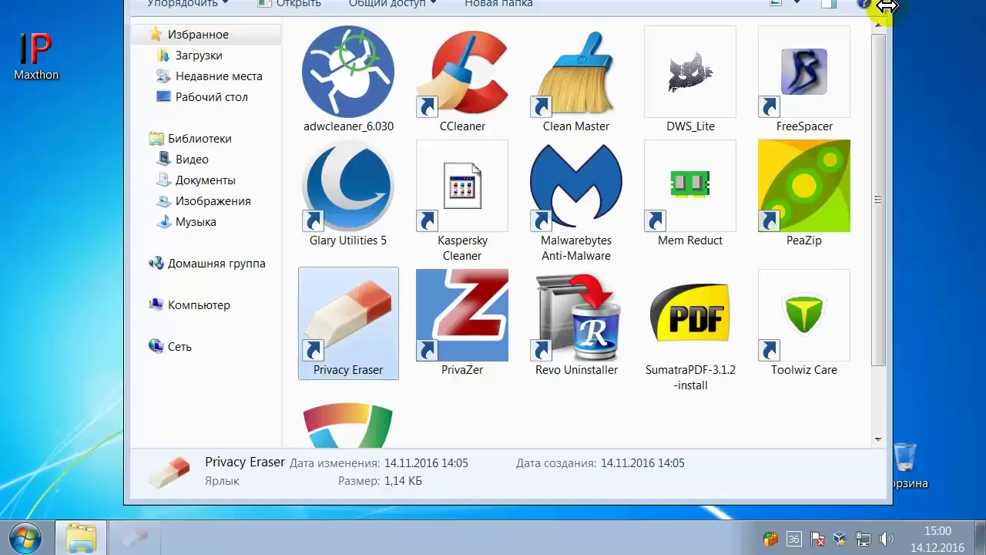
Launch Clean Master from the folder of program shortcuts and clean the junk files found by its scan
click(592, 71)
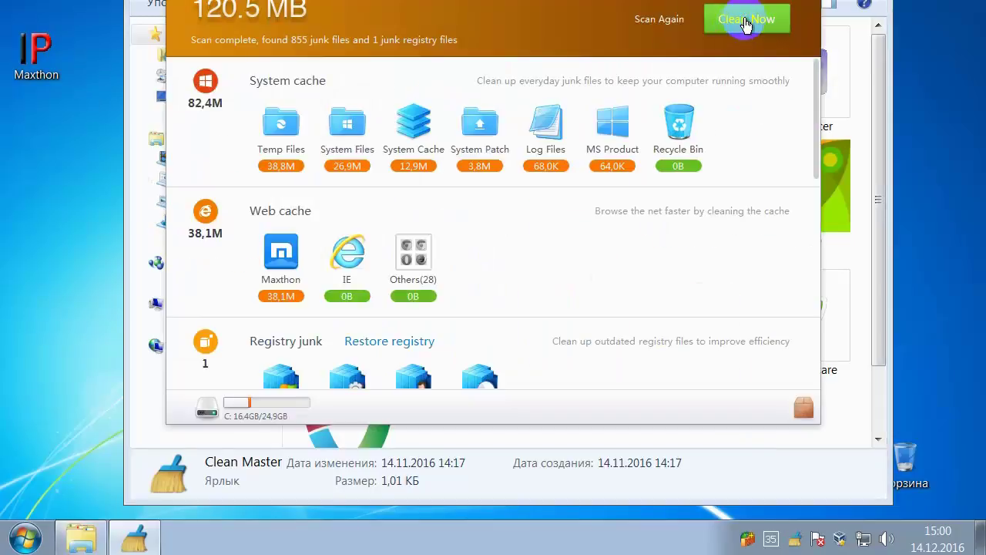
click(746, 23)
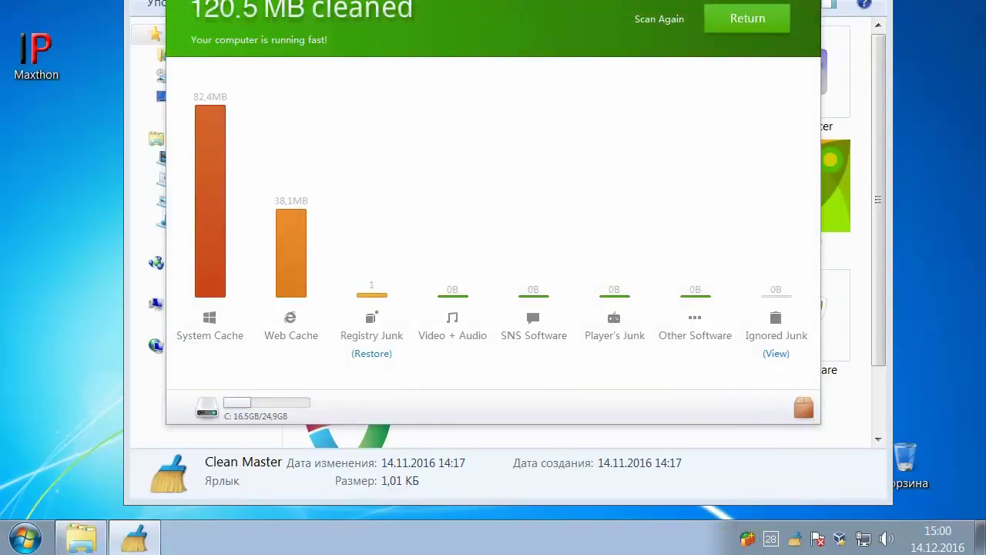
Switch to PC Tools Firewall Plus and check Clean Master's incoming and outgoing access permissions in the application list
right_click(747, 540)
double_click(747, 539)
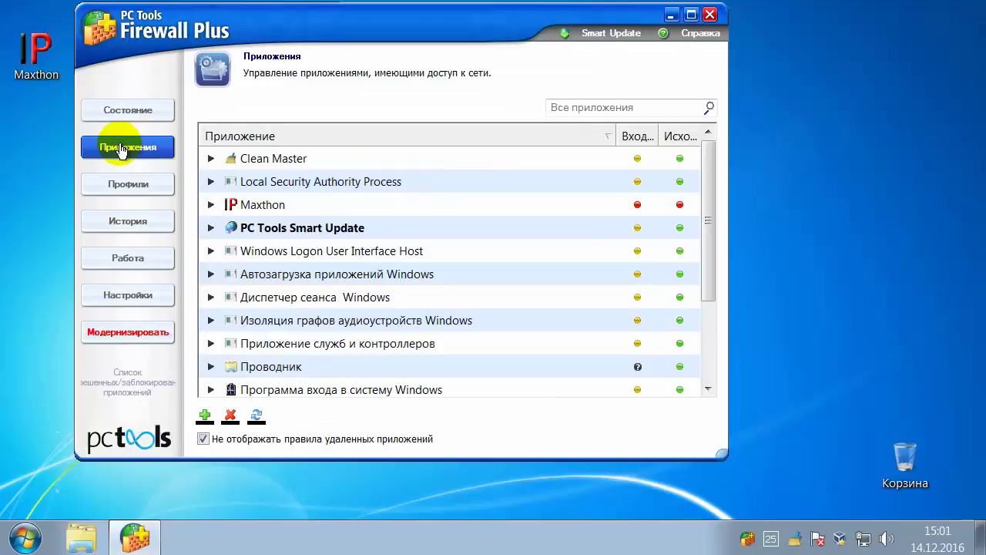
click(637, 159)
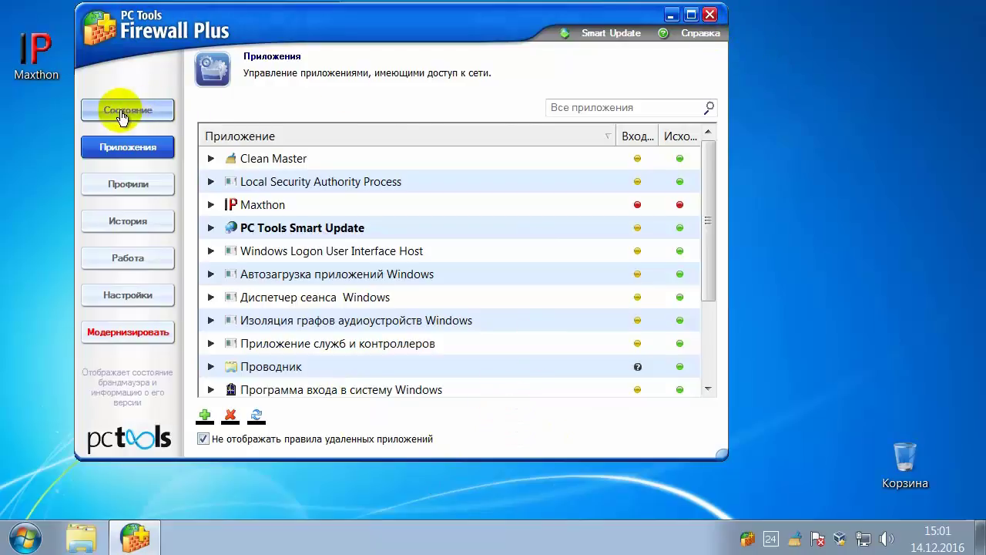
Review the firewall's Общие, Сети, Фильтрация, Пароль, Полноэкранный режим and Настройки пользователя settings, and close its window
click(125, 296)
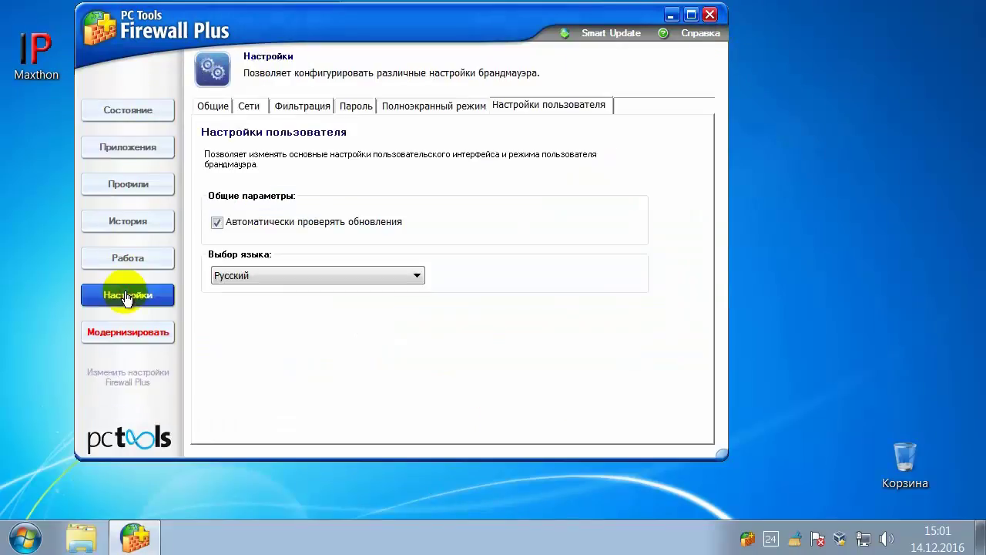
click(216, 107)
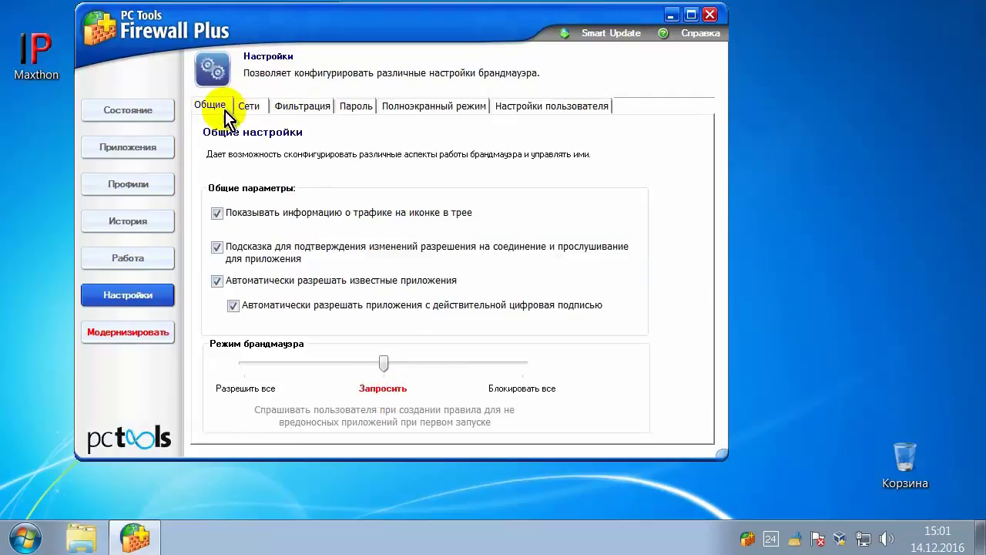
click(251, 108)
click(298, 106)
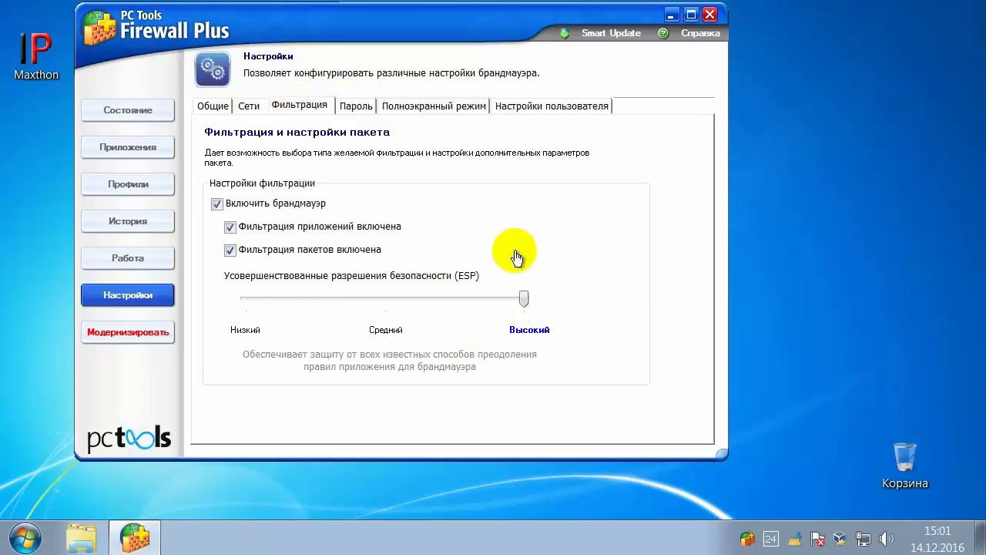
click(357, 108)
click(465, 108)
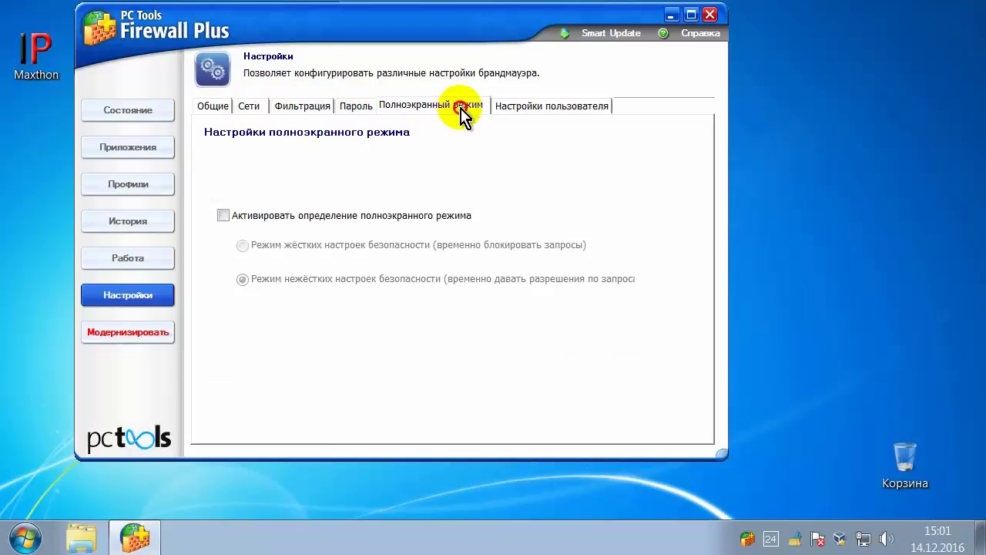
click(547, 108)
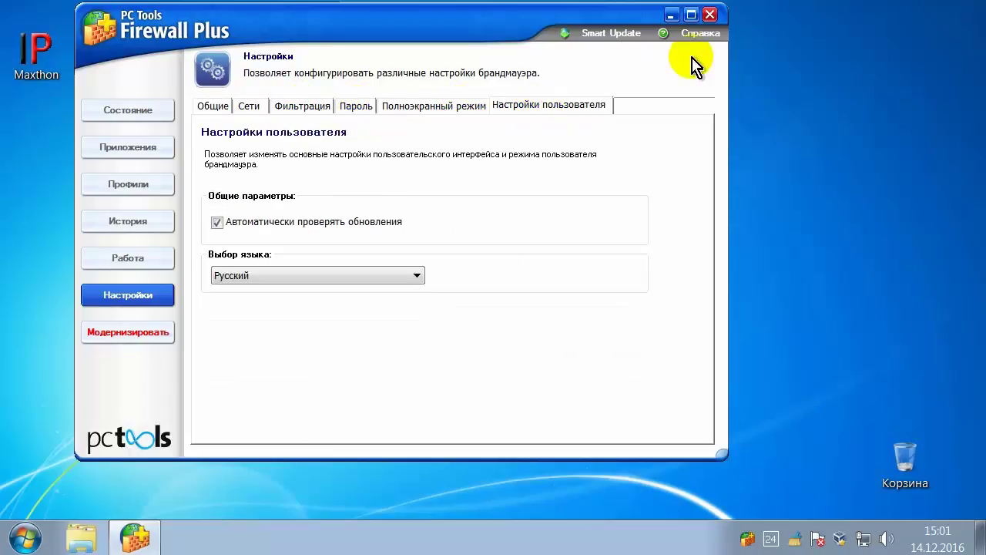
click(711, 16)
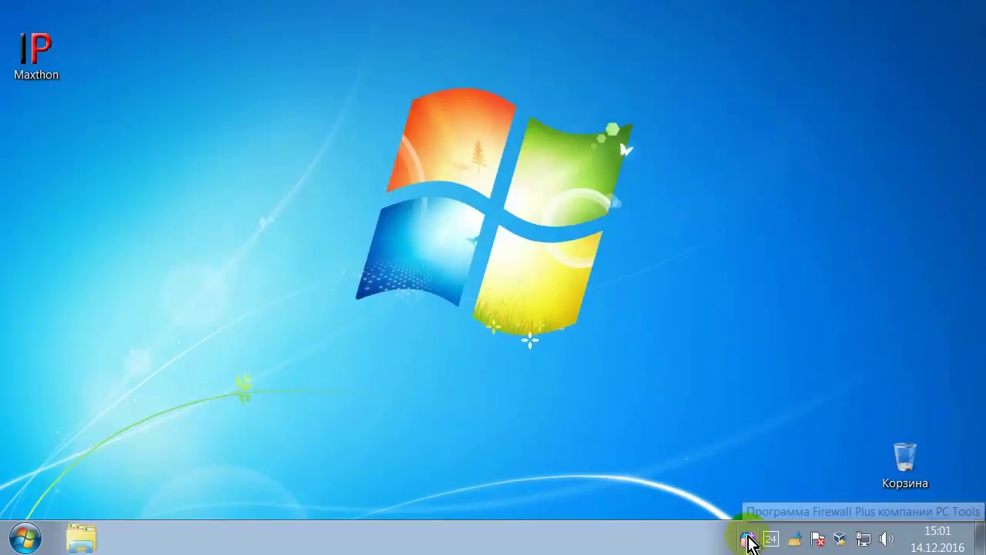
Reopen the PC Tools Firewall Plus window from the desktop to view its user settings again
double_click(747, 538)
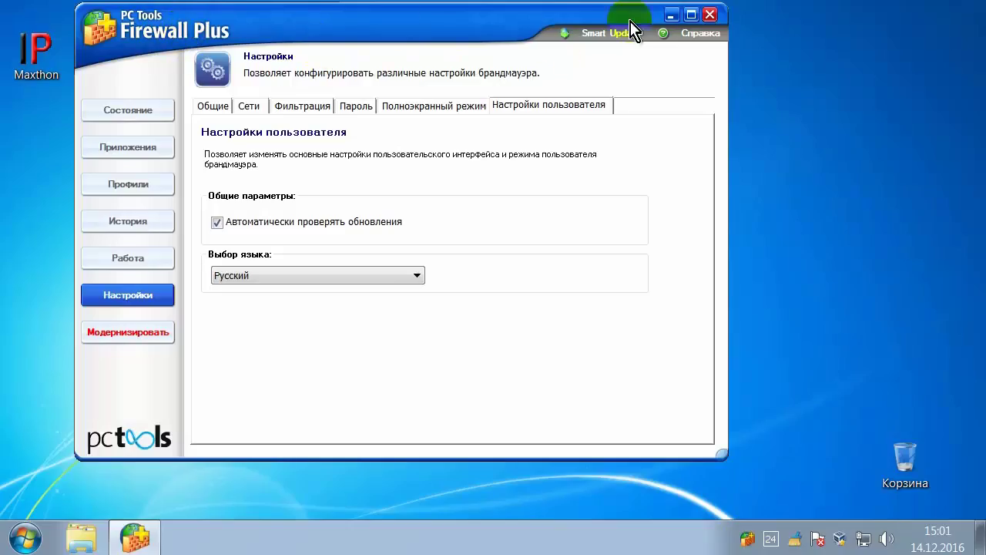
click(711, 16)
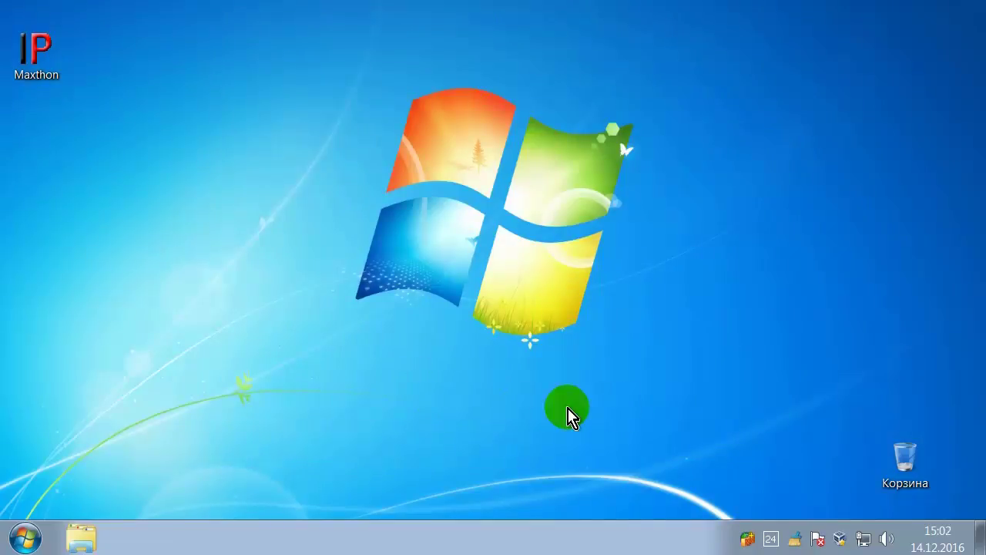
double_click(800, 541)
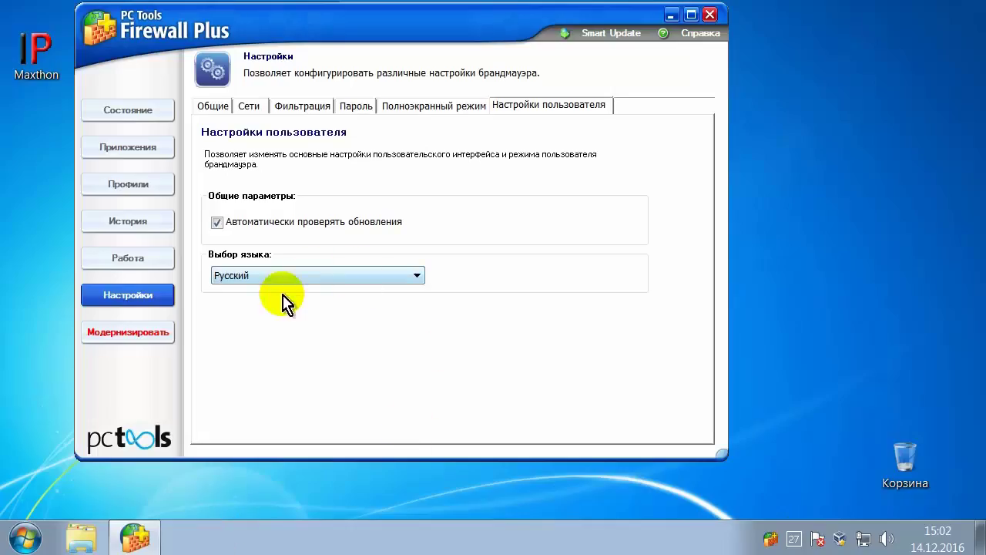